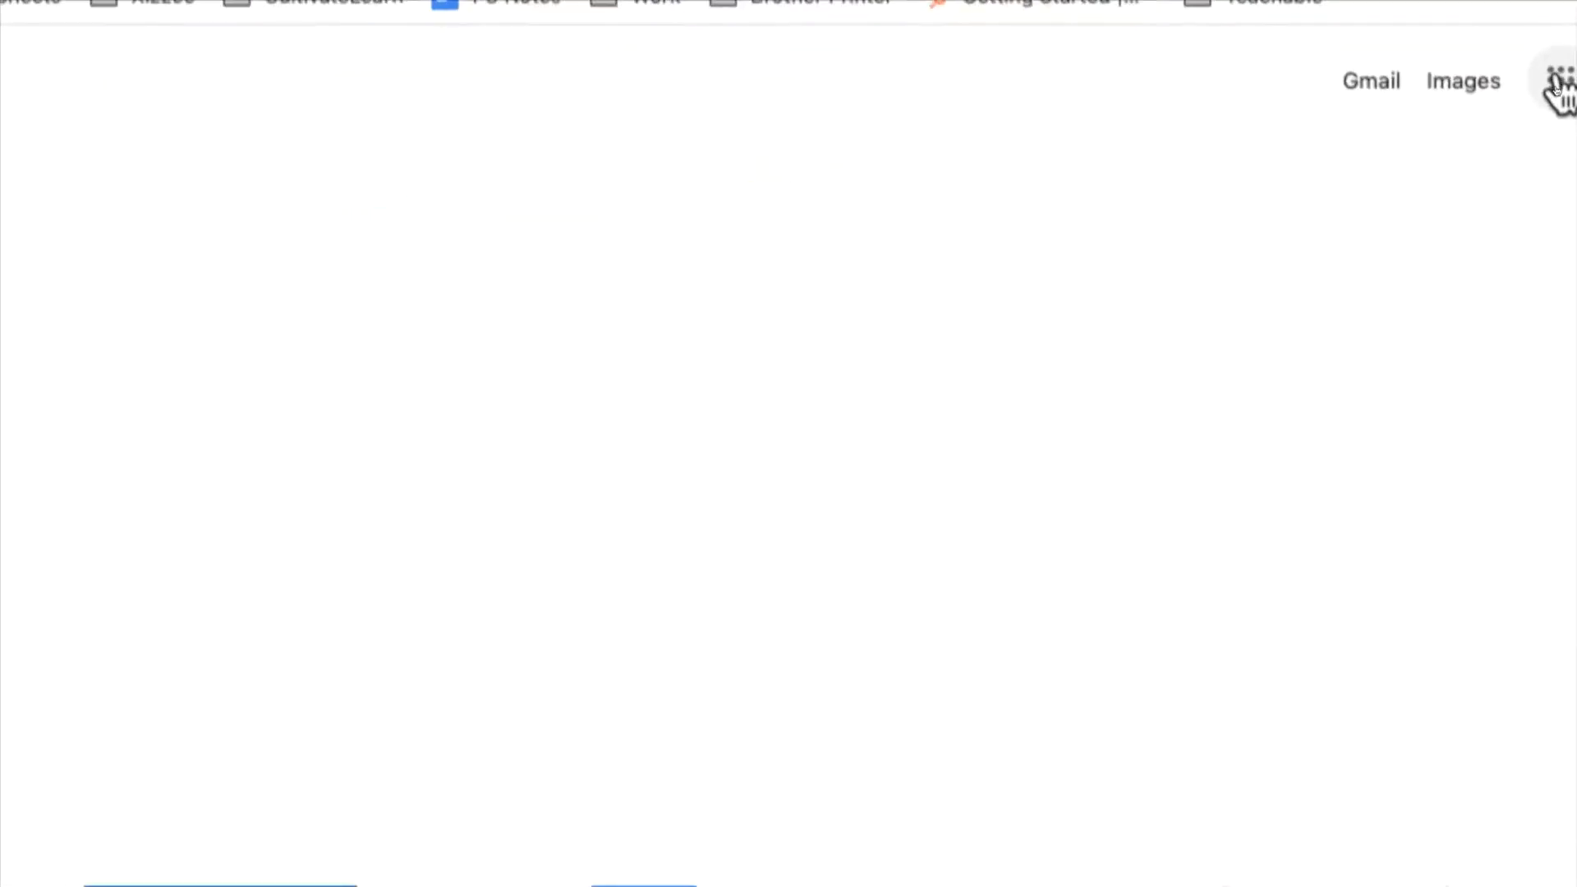
- Look through the list of Google apps for Sites
click(1555, 86)
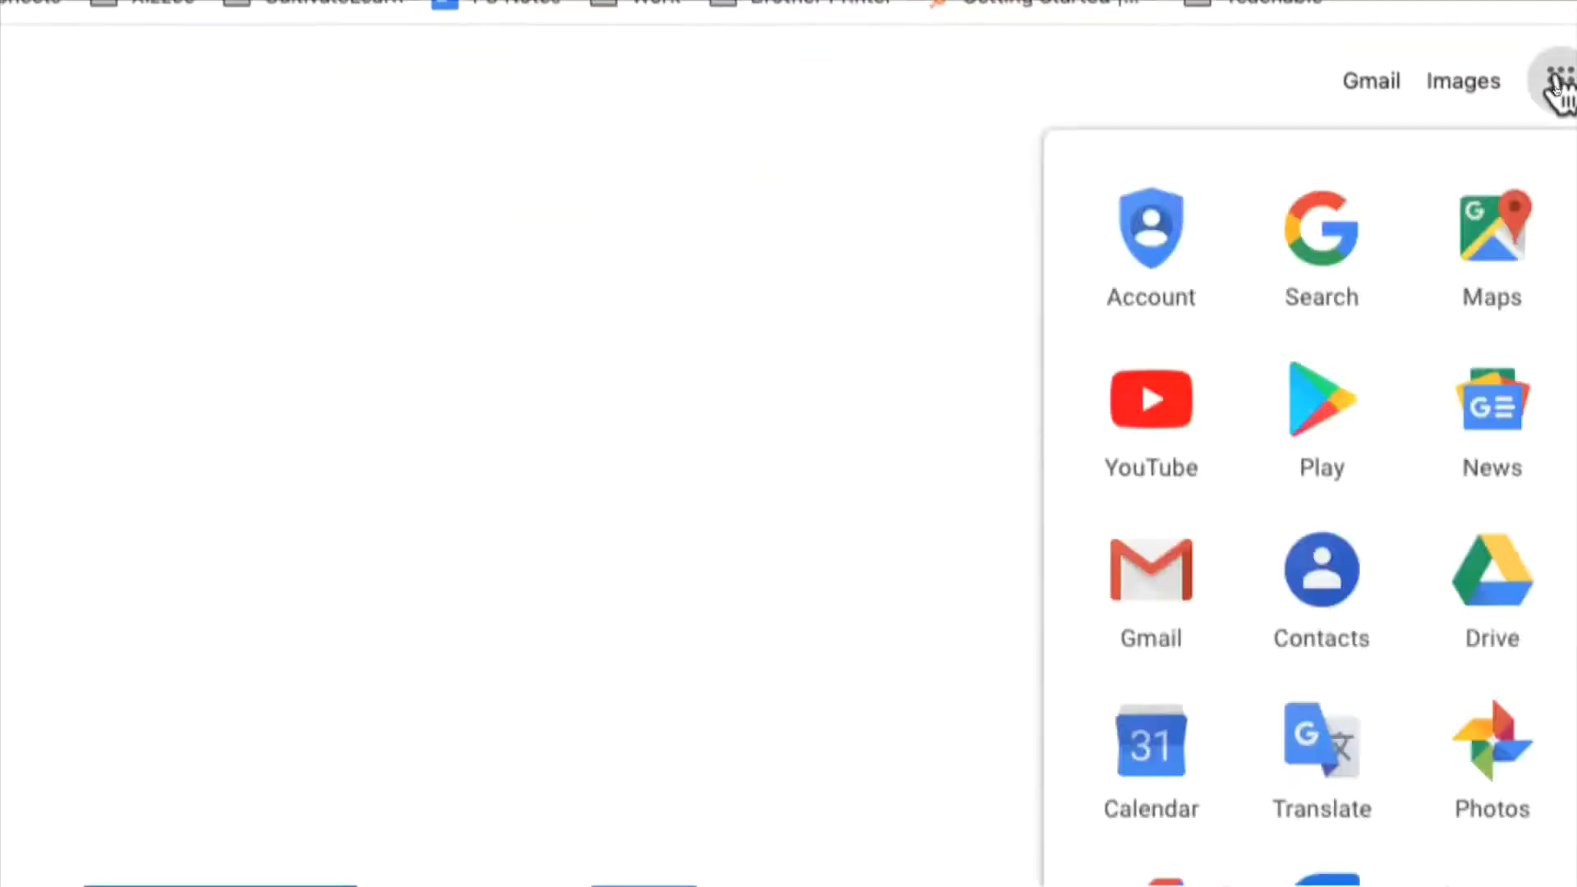
scroll(1314, 558, down, 10)
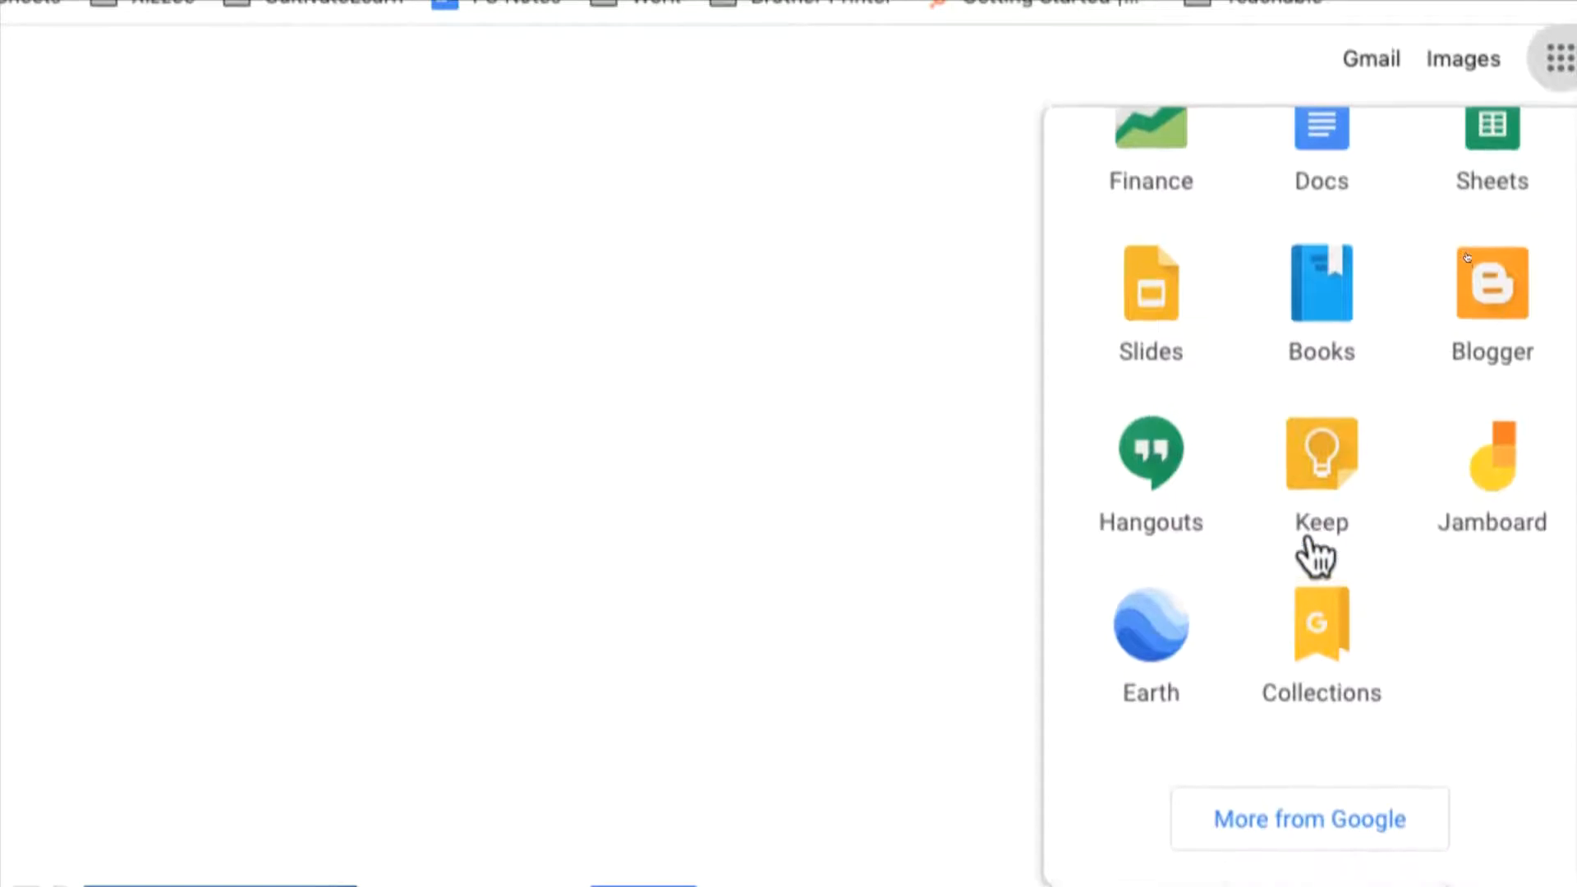
scroll(1318, 555, up, 10)
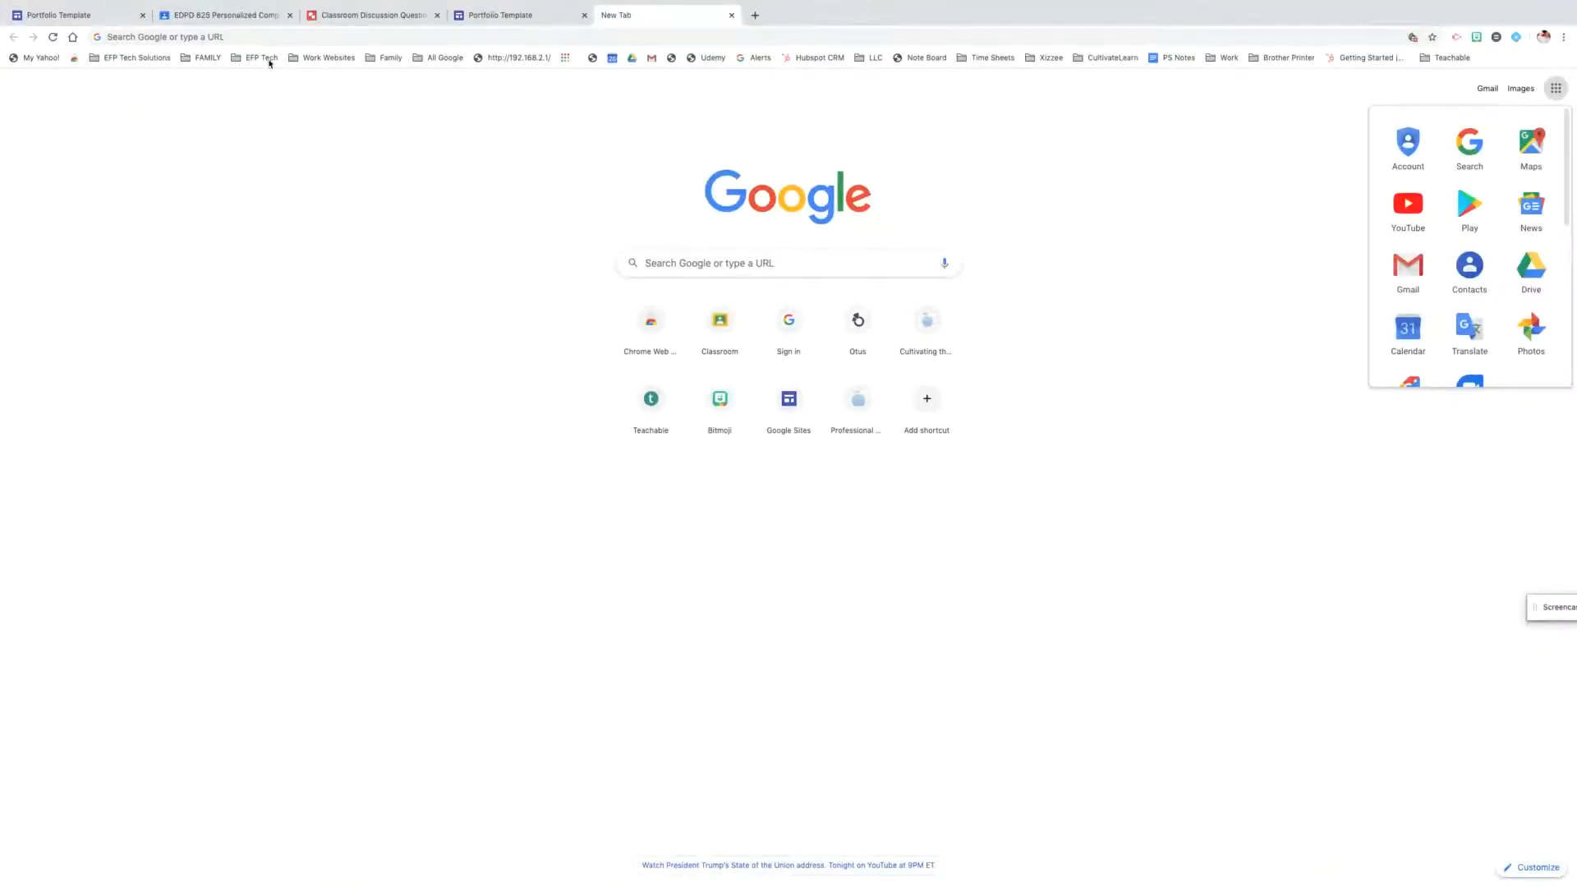
- Go to sites.google.com and create a new blank site
click(250, 37)
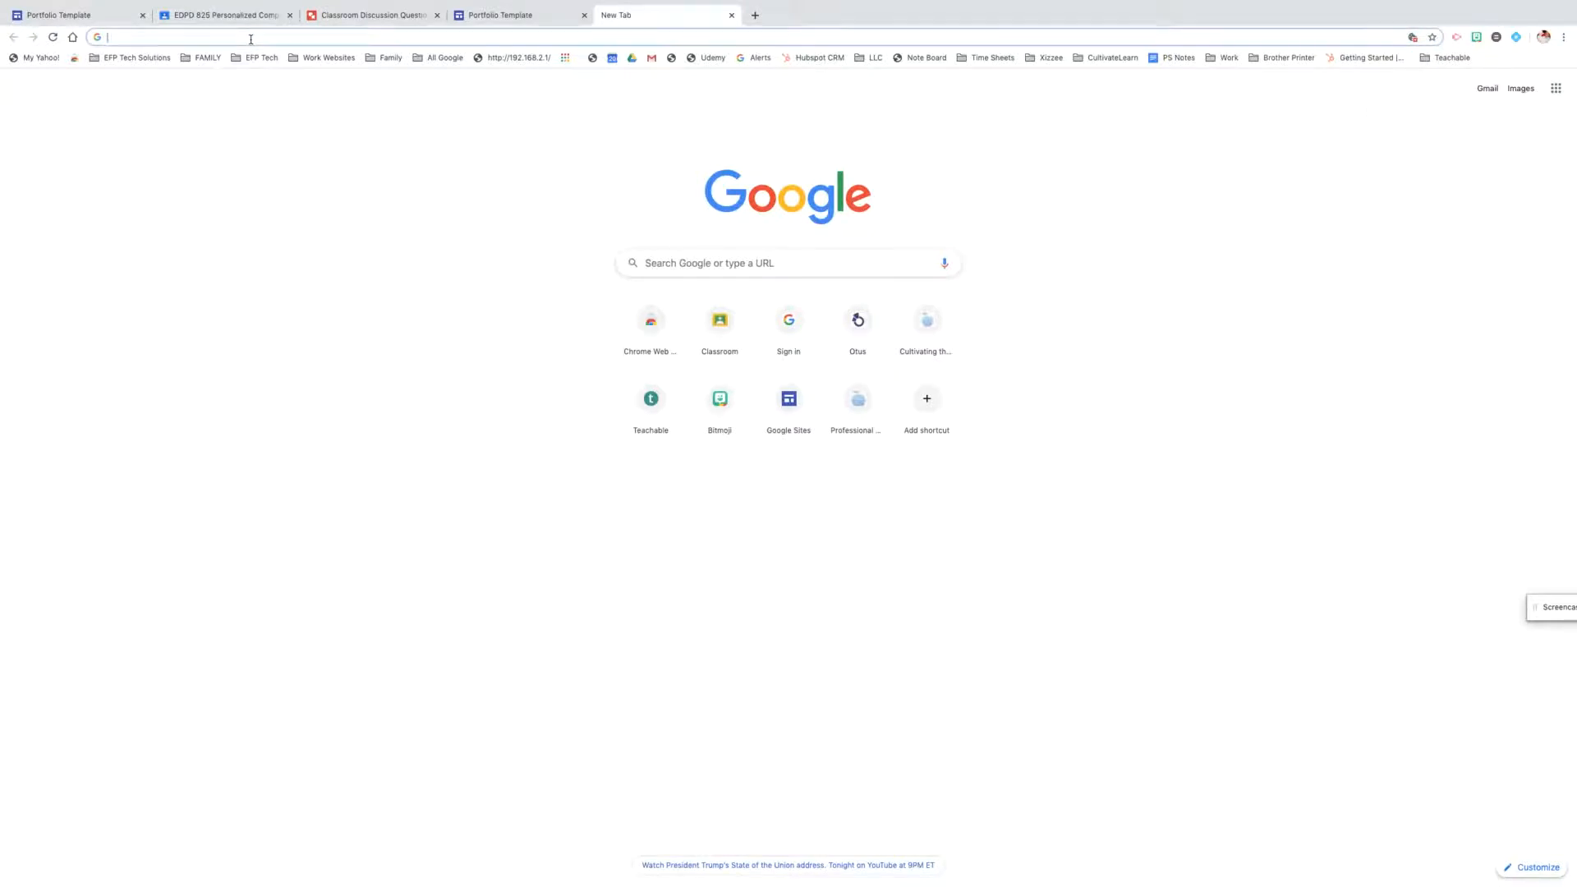
text(sites.c)
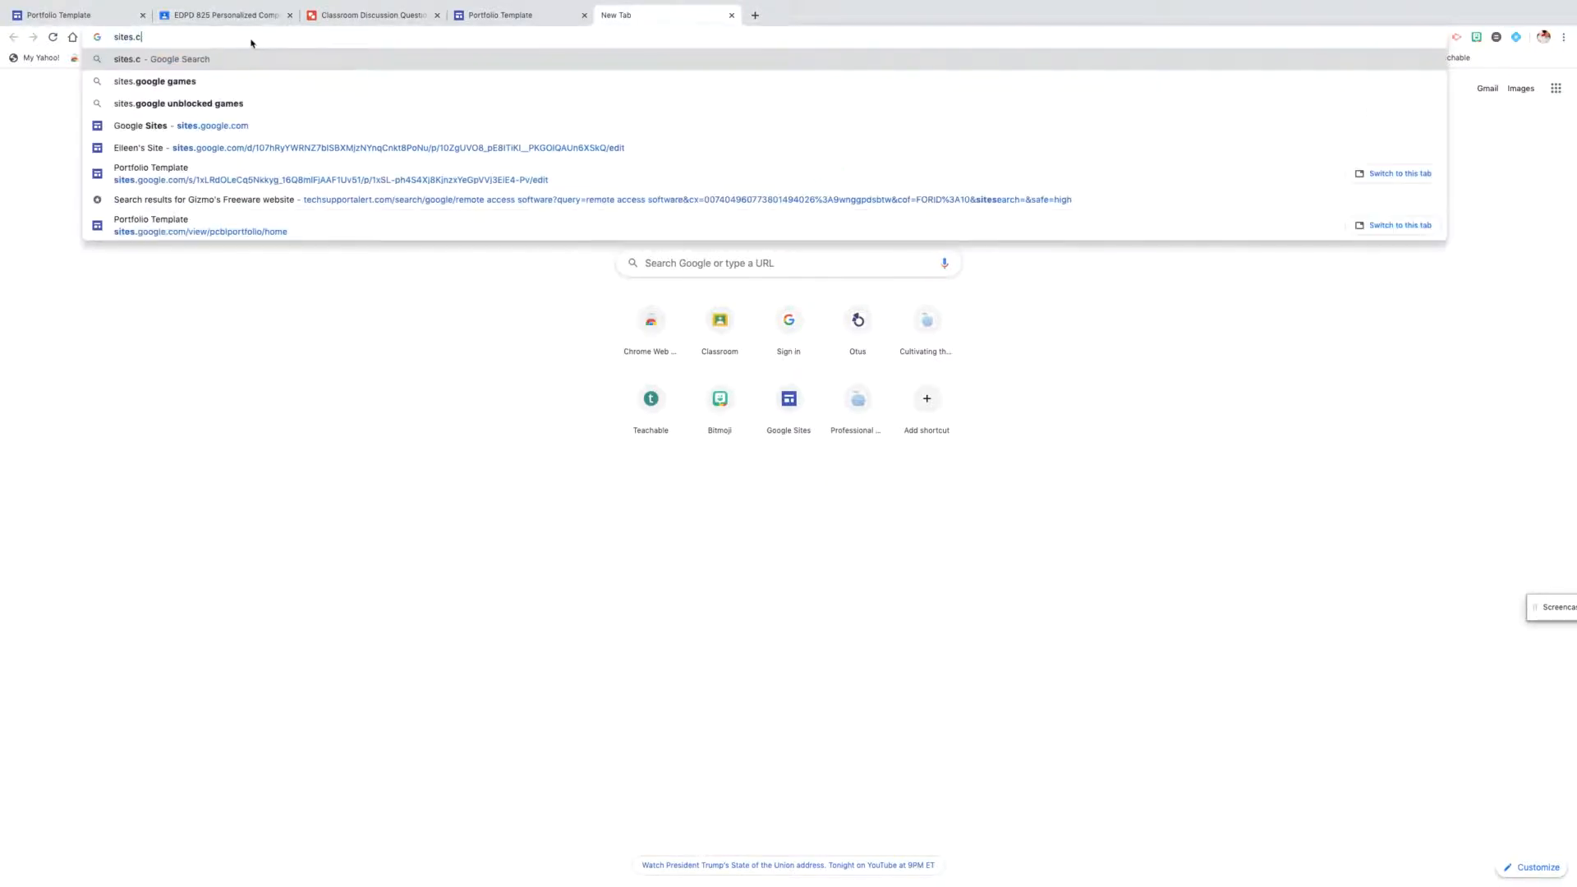
key(BackSpace)
text(google)
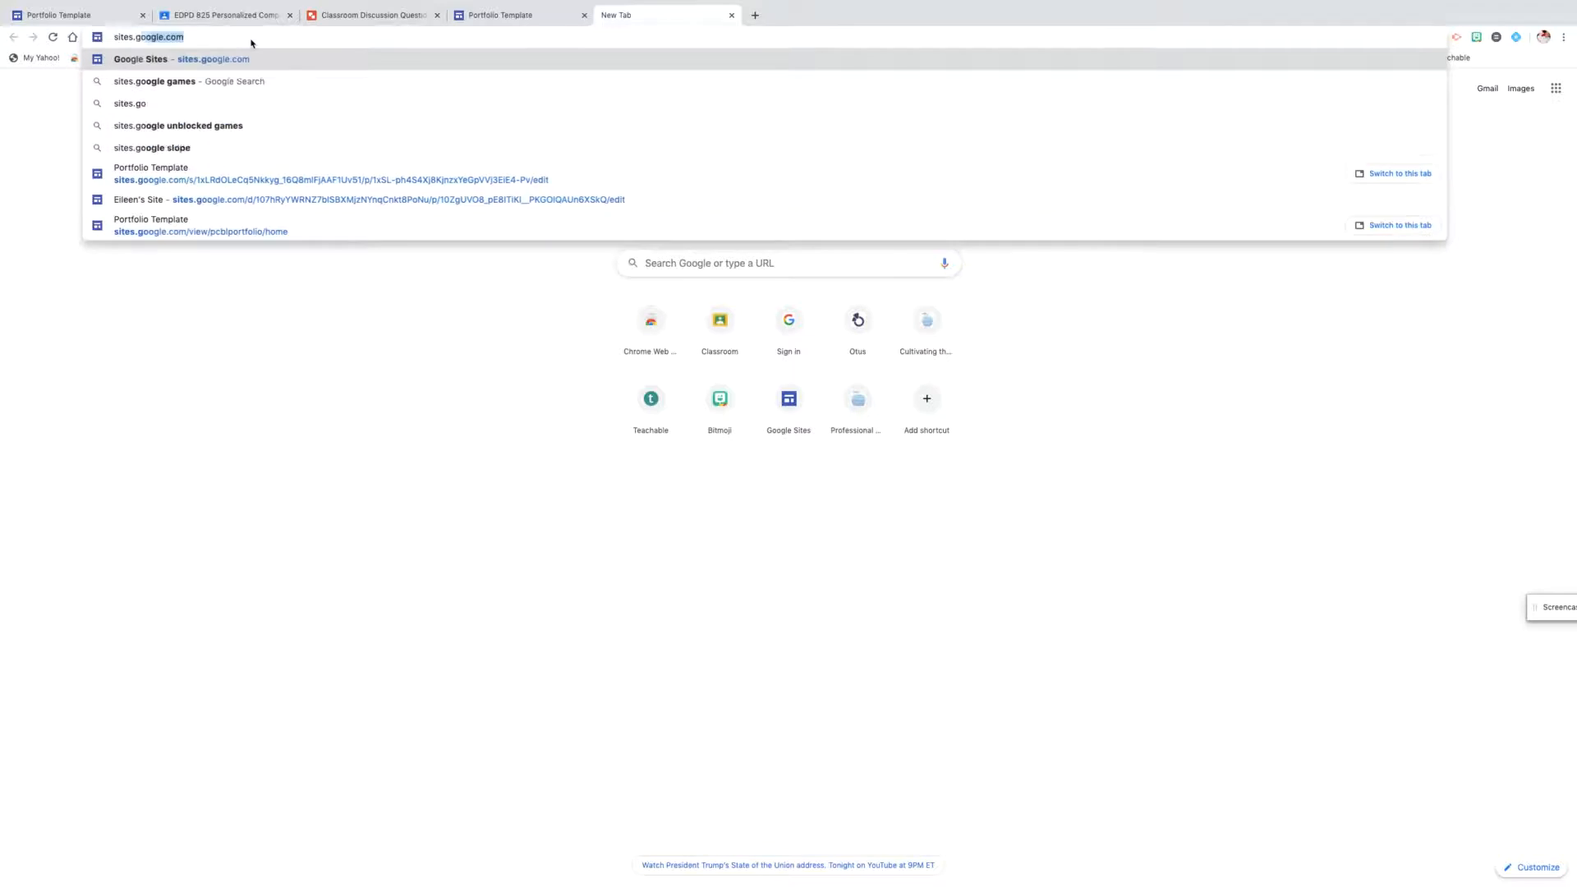
text(.com)
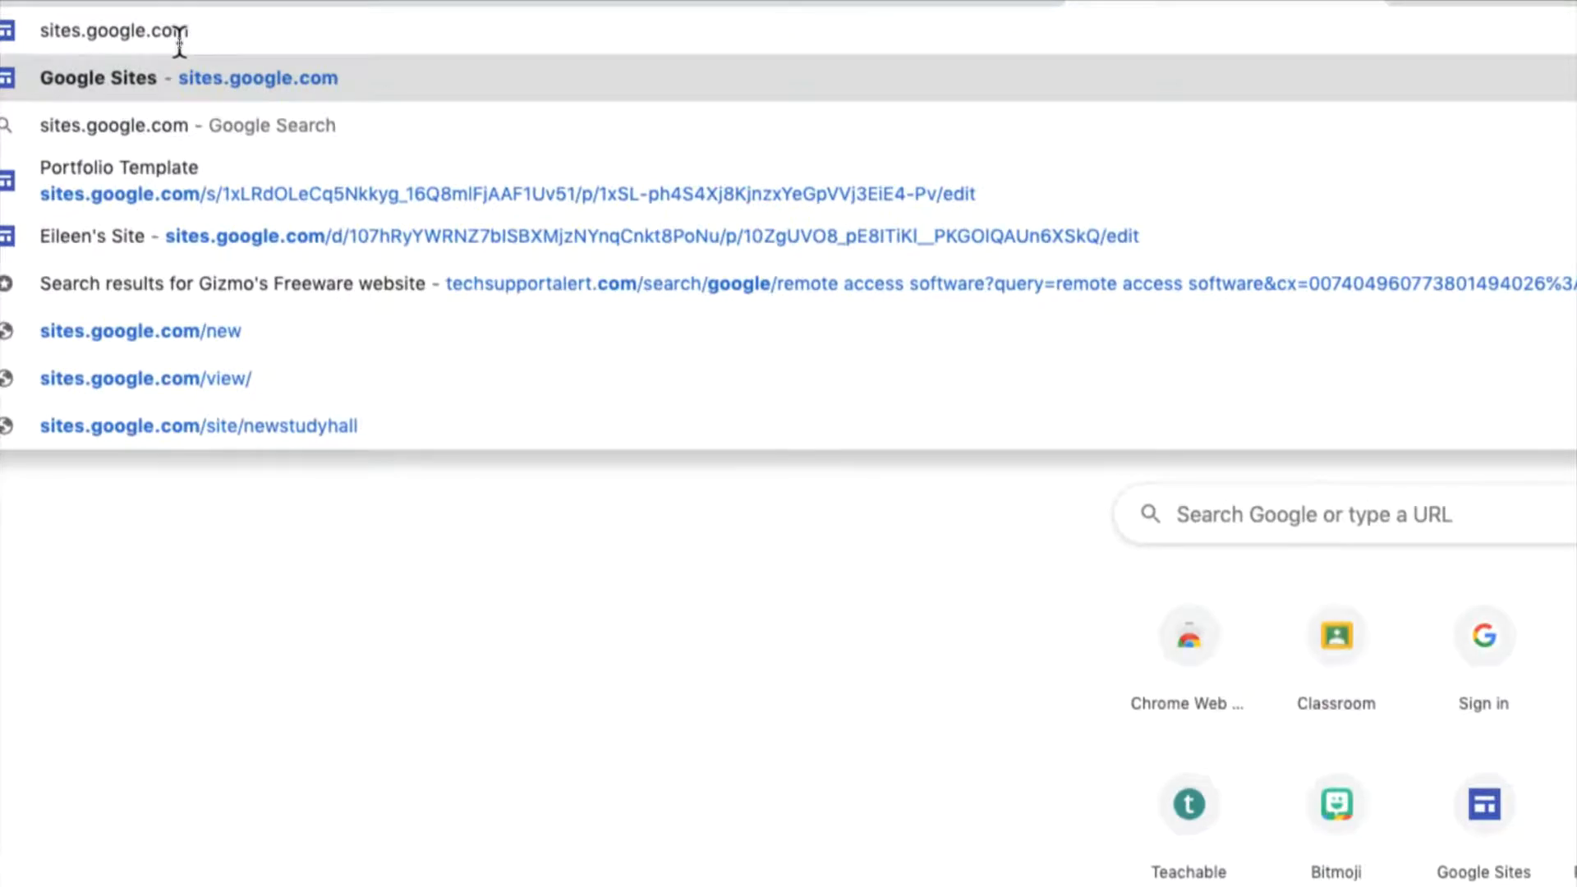
key(Return)
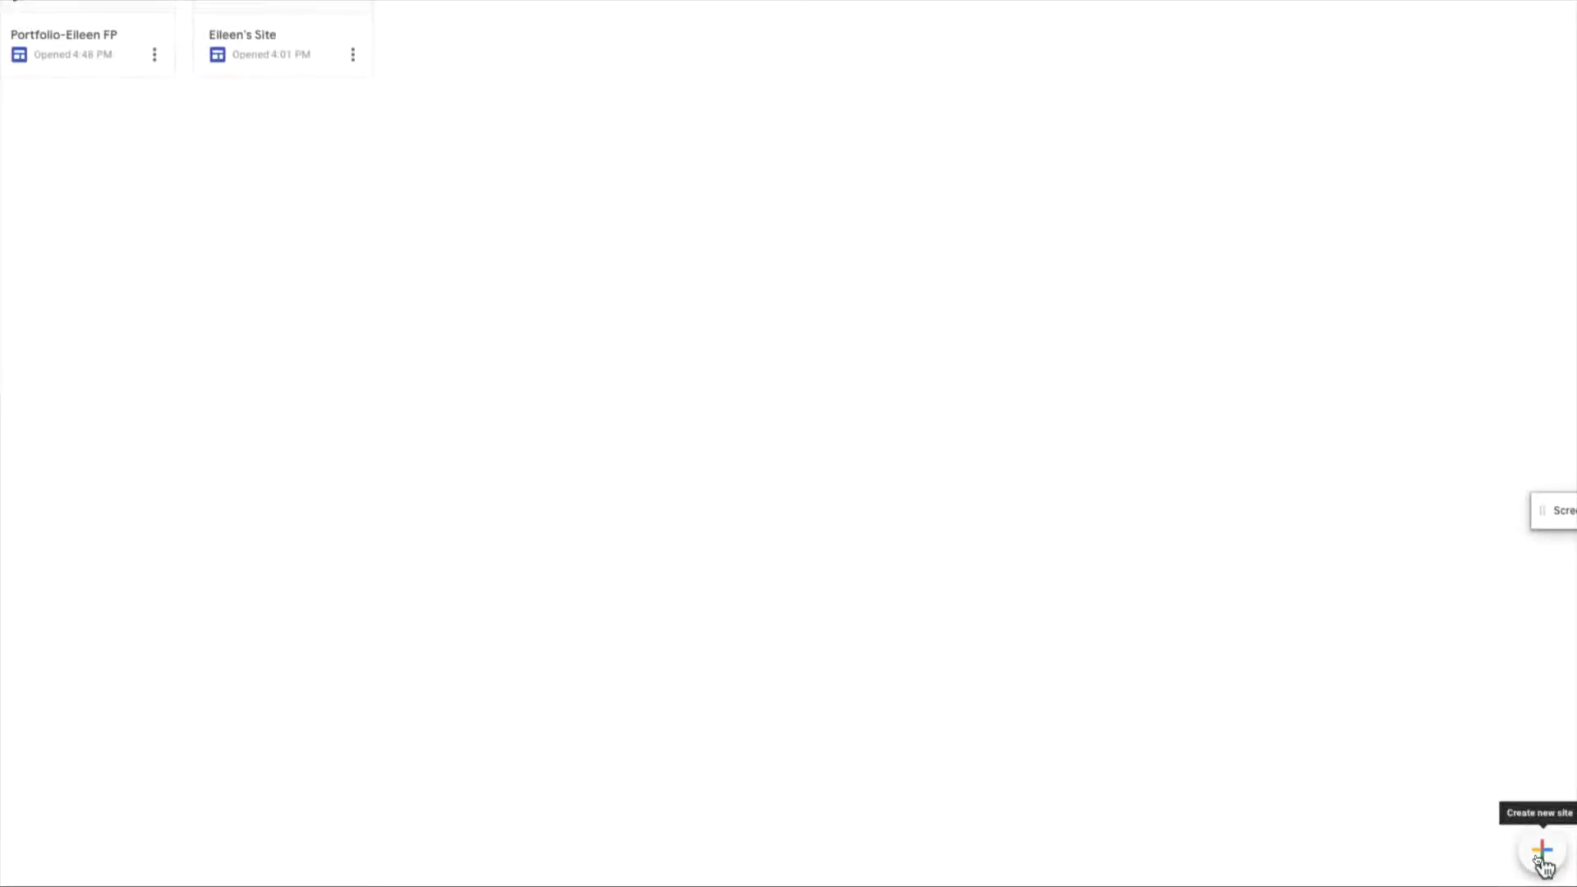
click(1543, 854)
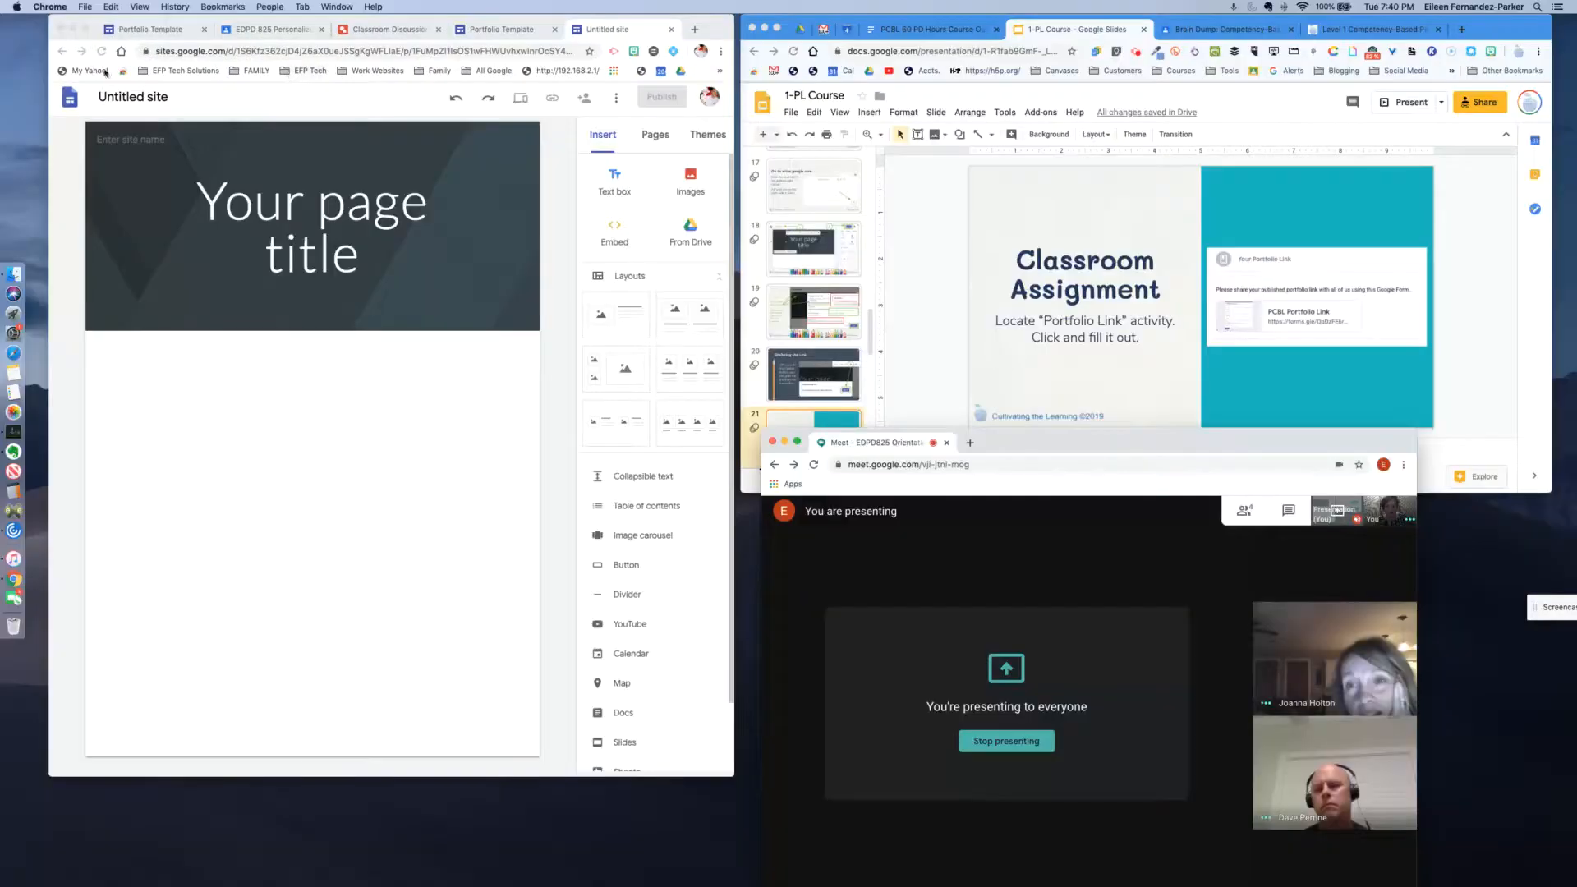
- Rename the untitled site document with the owner's first name followed by "Site", applying it as the site name too
click(86, 28)
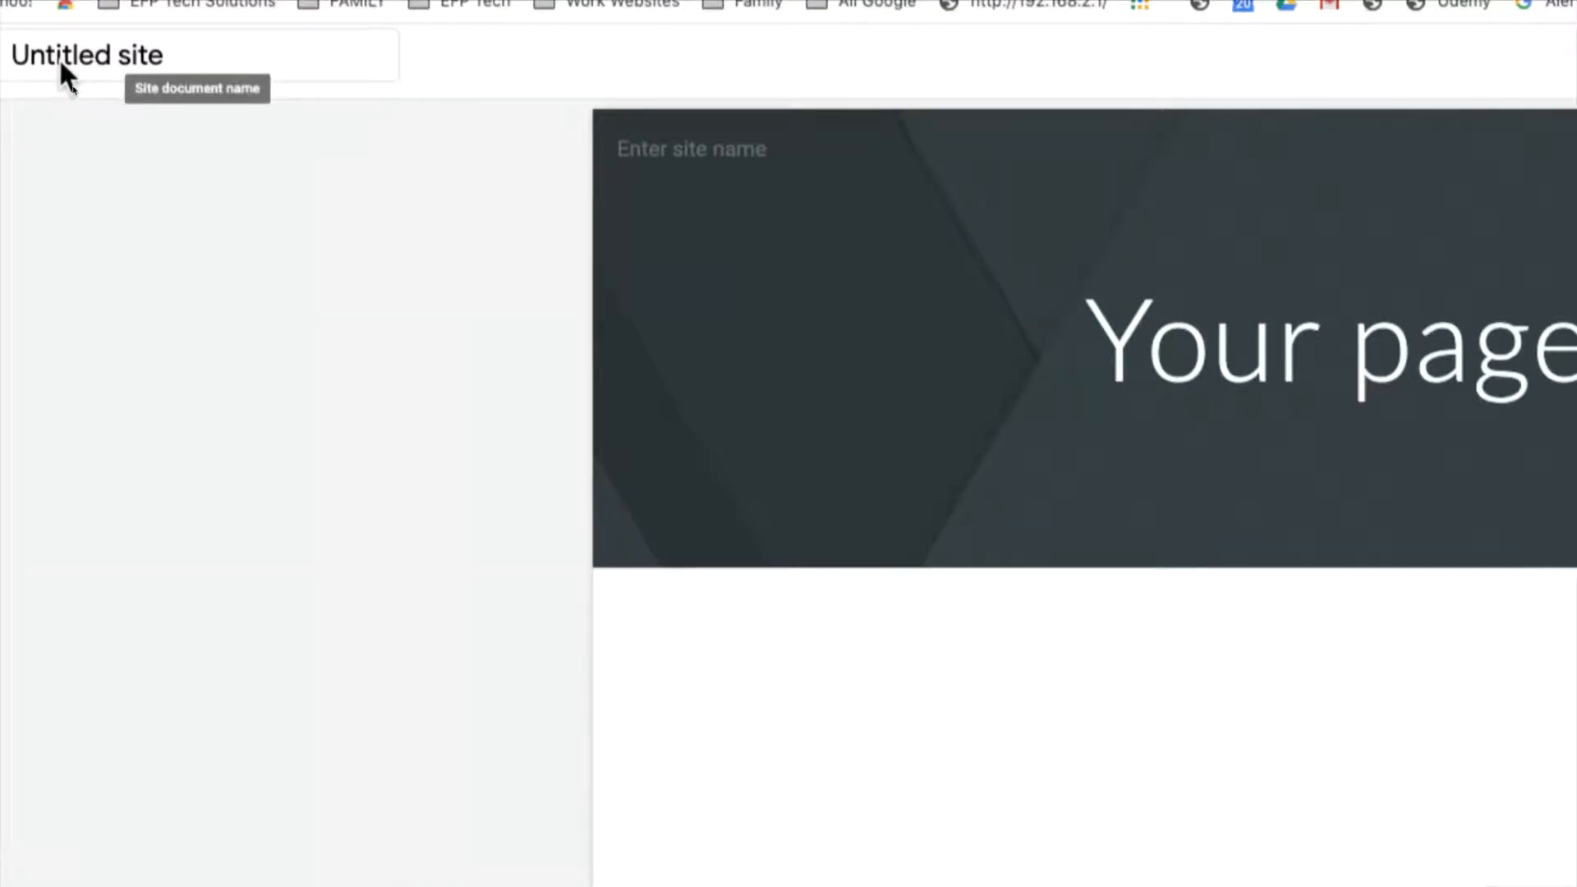
click(62, 66)
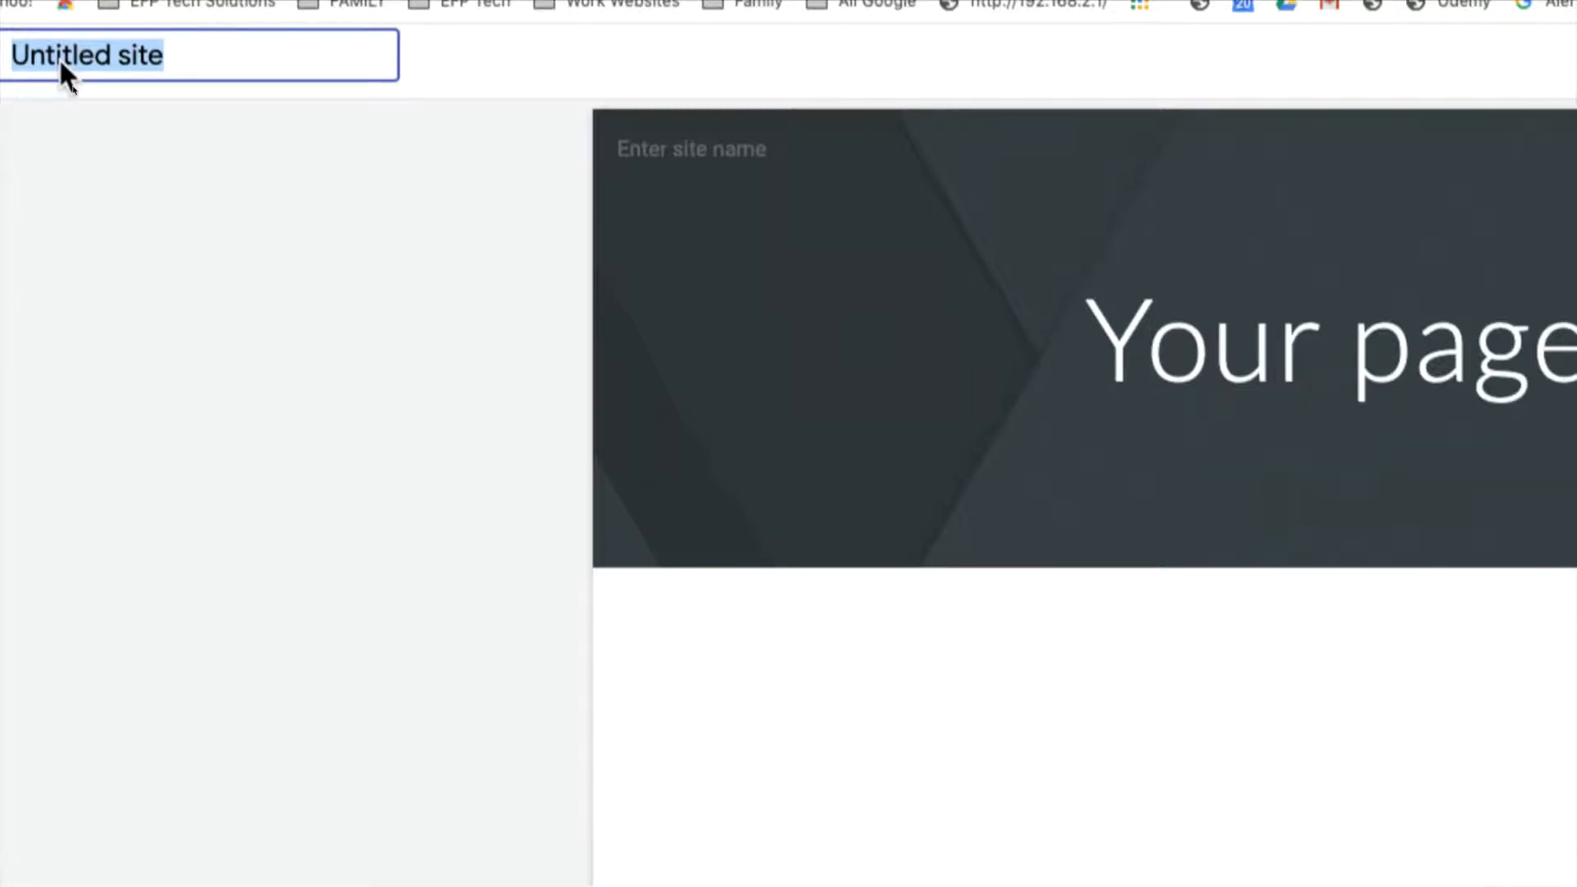
text(Eileen's Si)
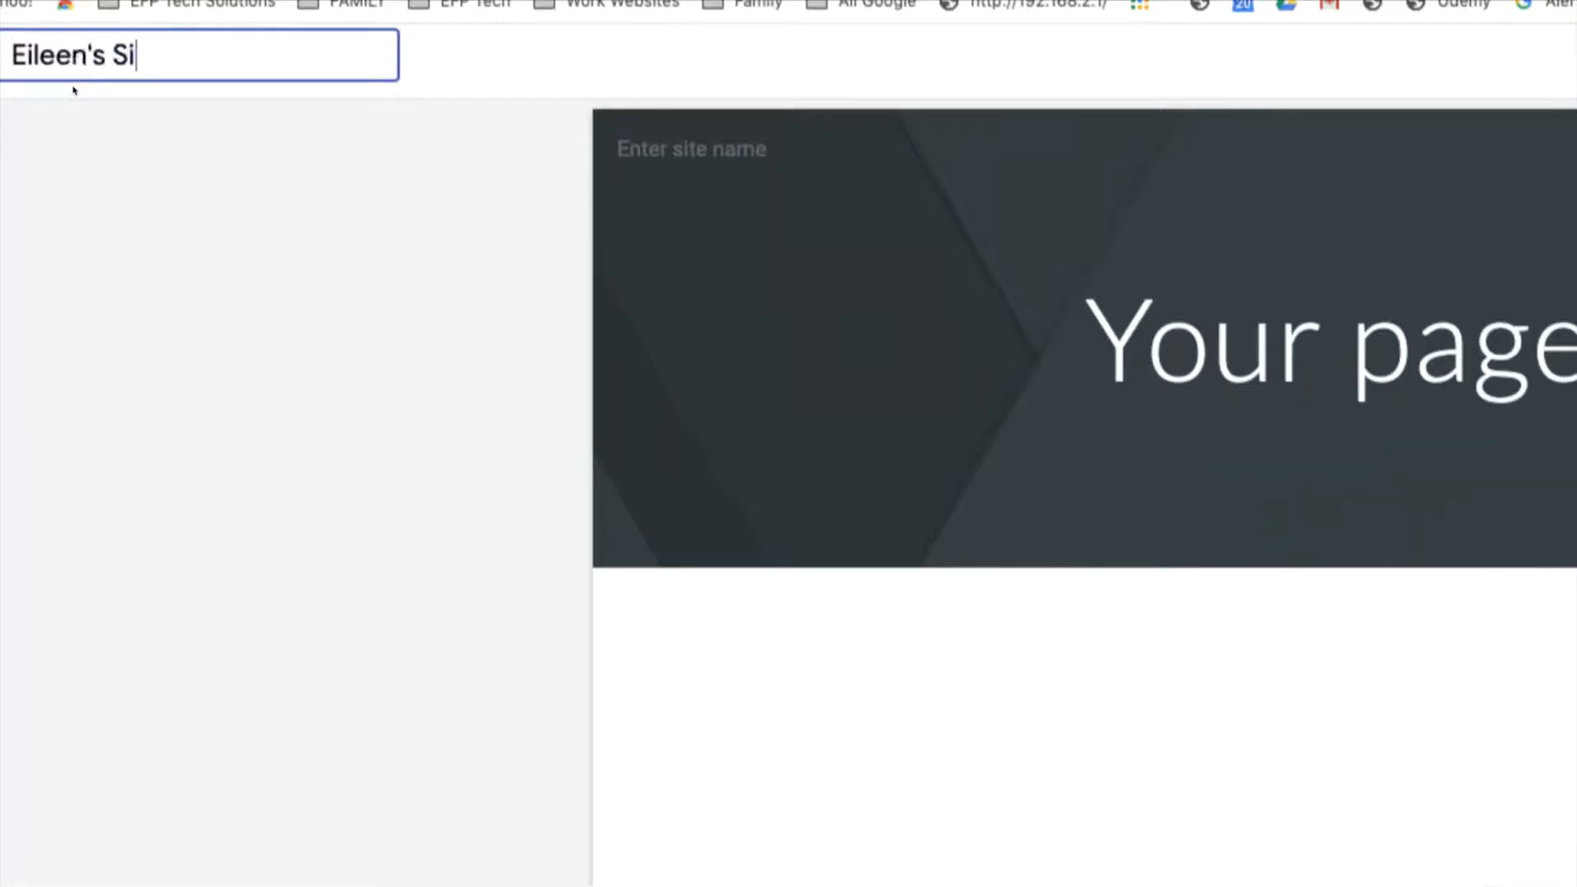
text(te)
key(BackSpace)
key(BackSpace)
key(BackSpace)
key(BackSpace)
key(BackSpace)
key(BackSpace)
key(BackSpace)
text(Site)
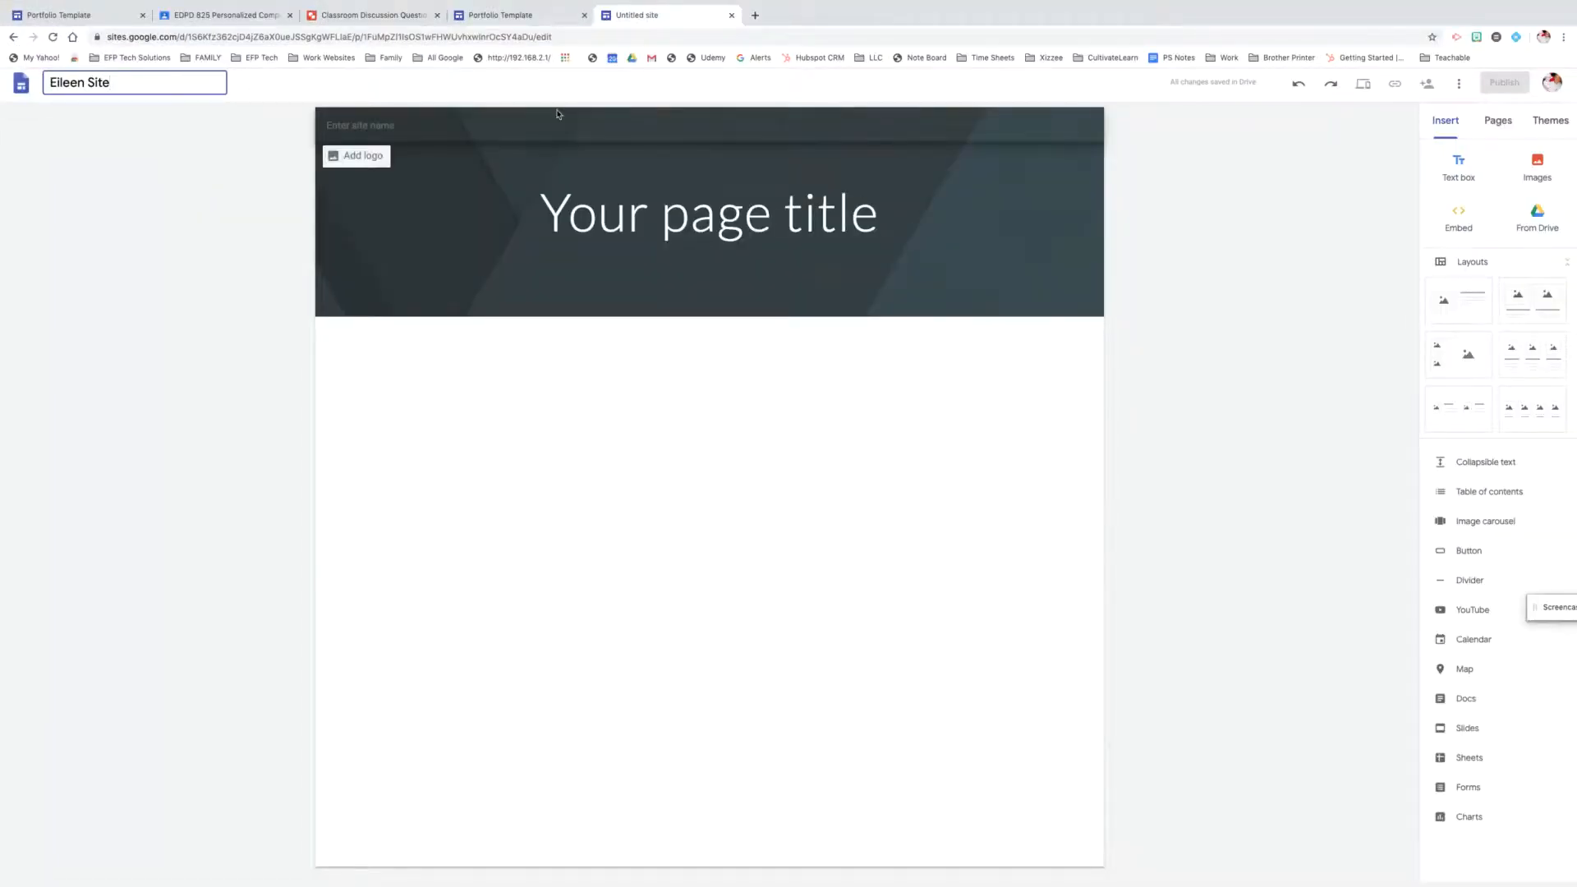
mouse_move(681, 252)
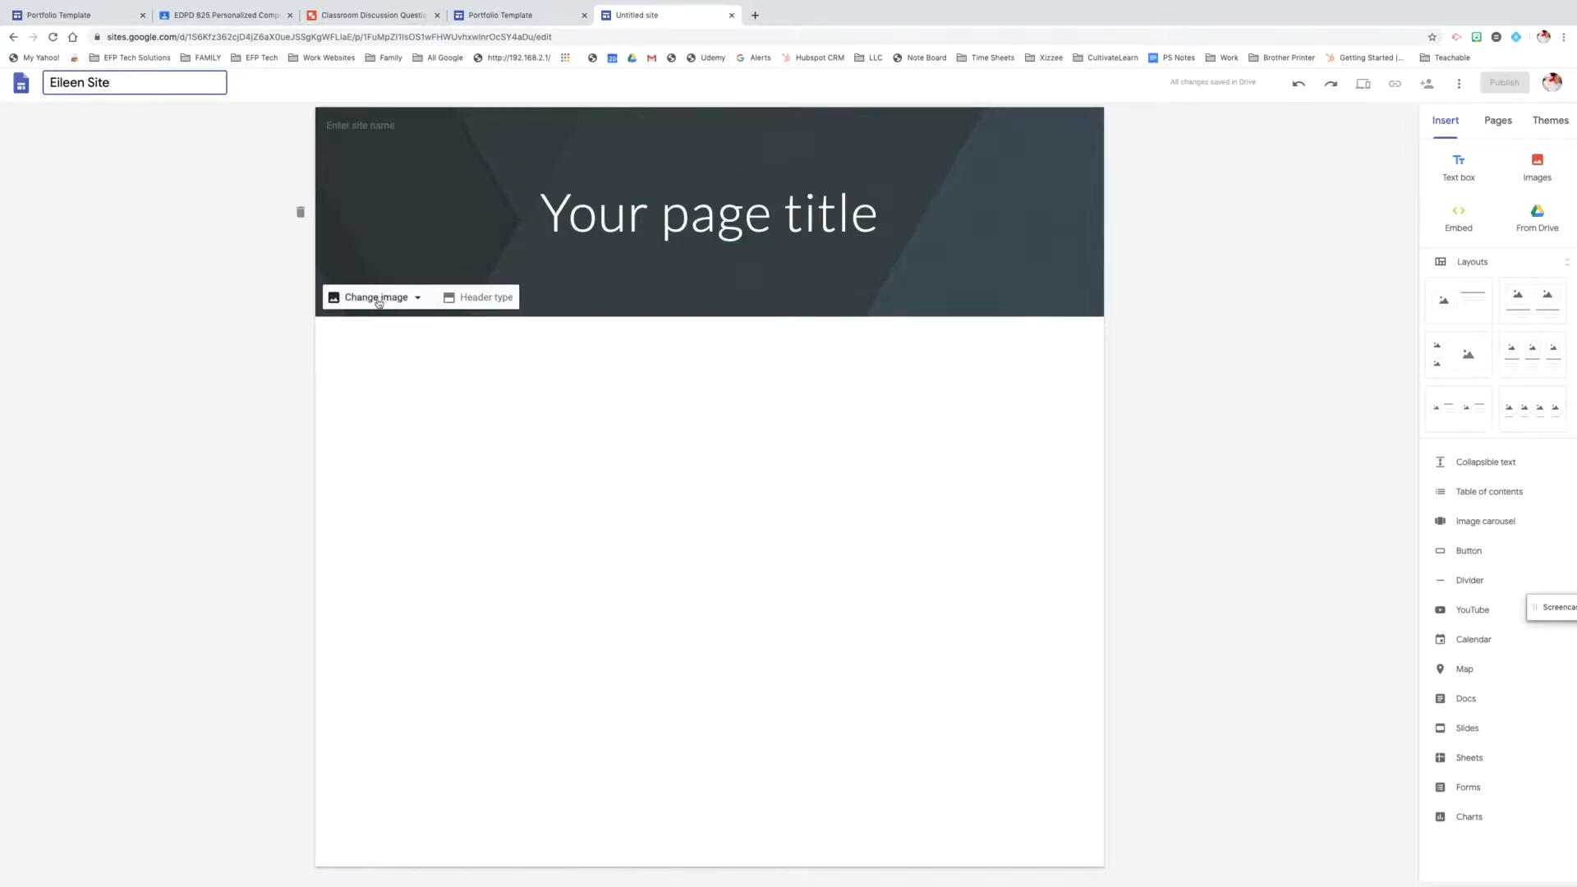
click(426, 221)
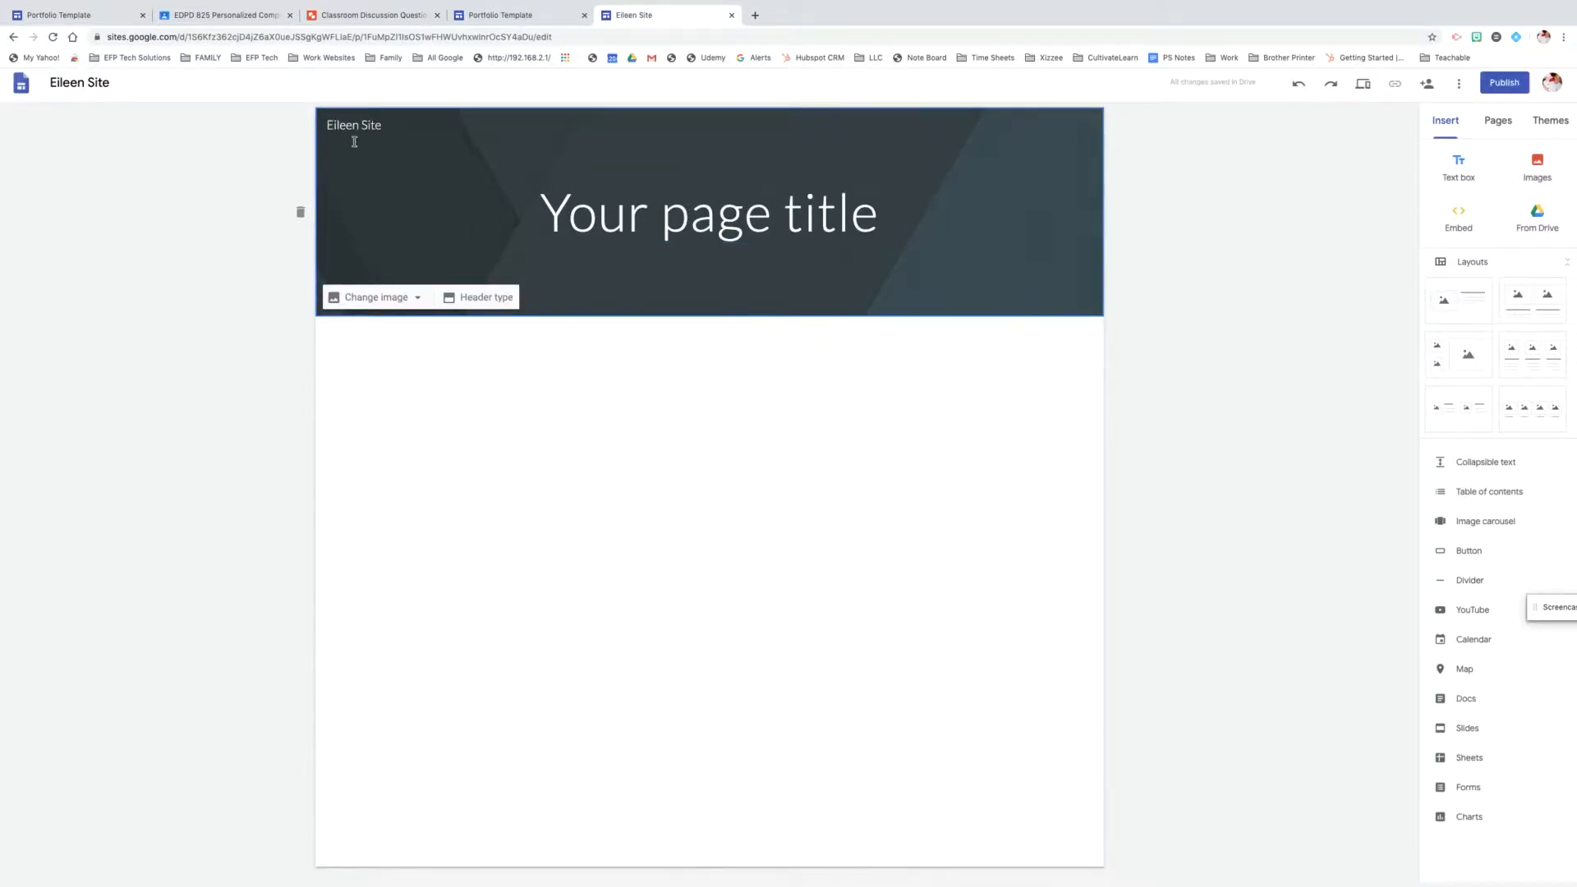
- Try the Title only, Large banner and Cover header types on the page header, and return it to Banner
mouse_move(343, 140)
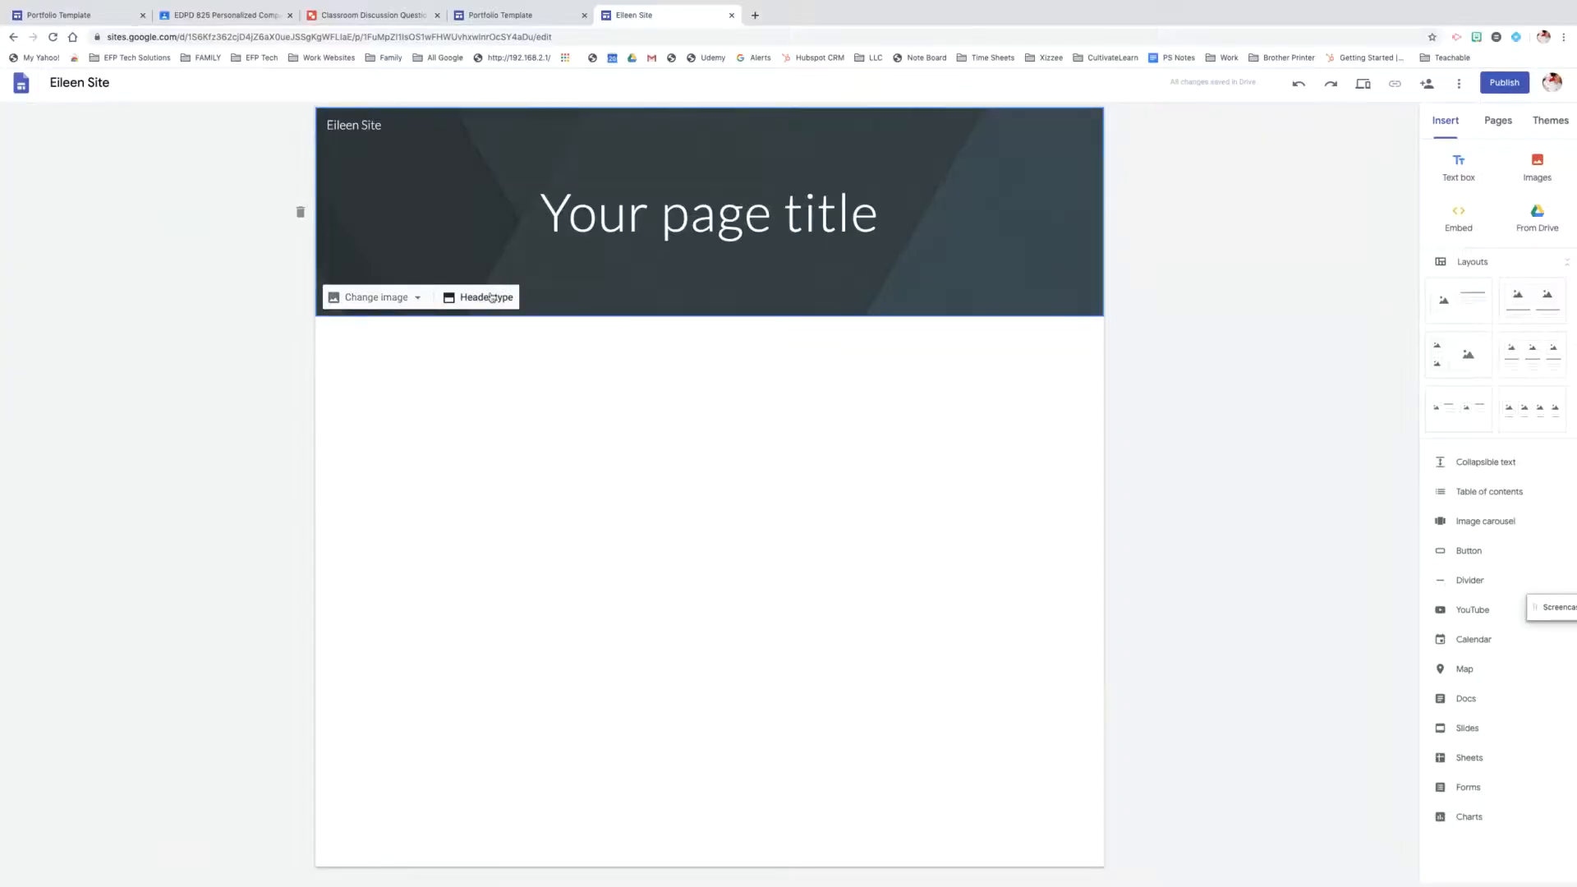
click(829, 304)
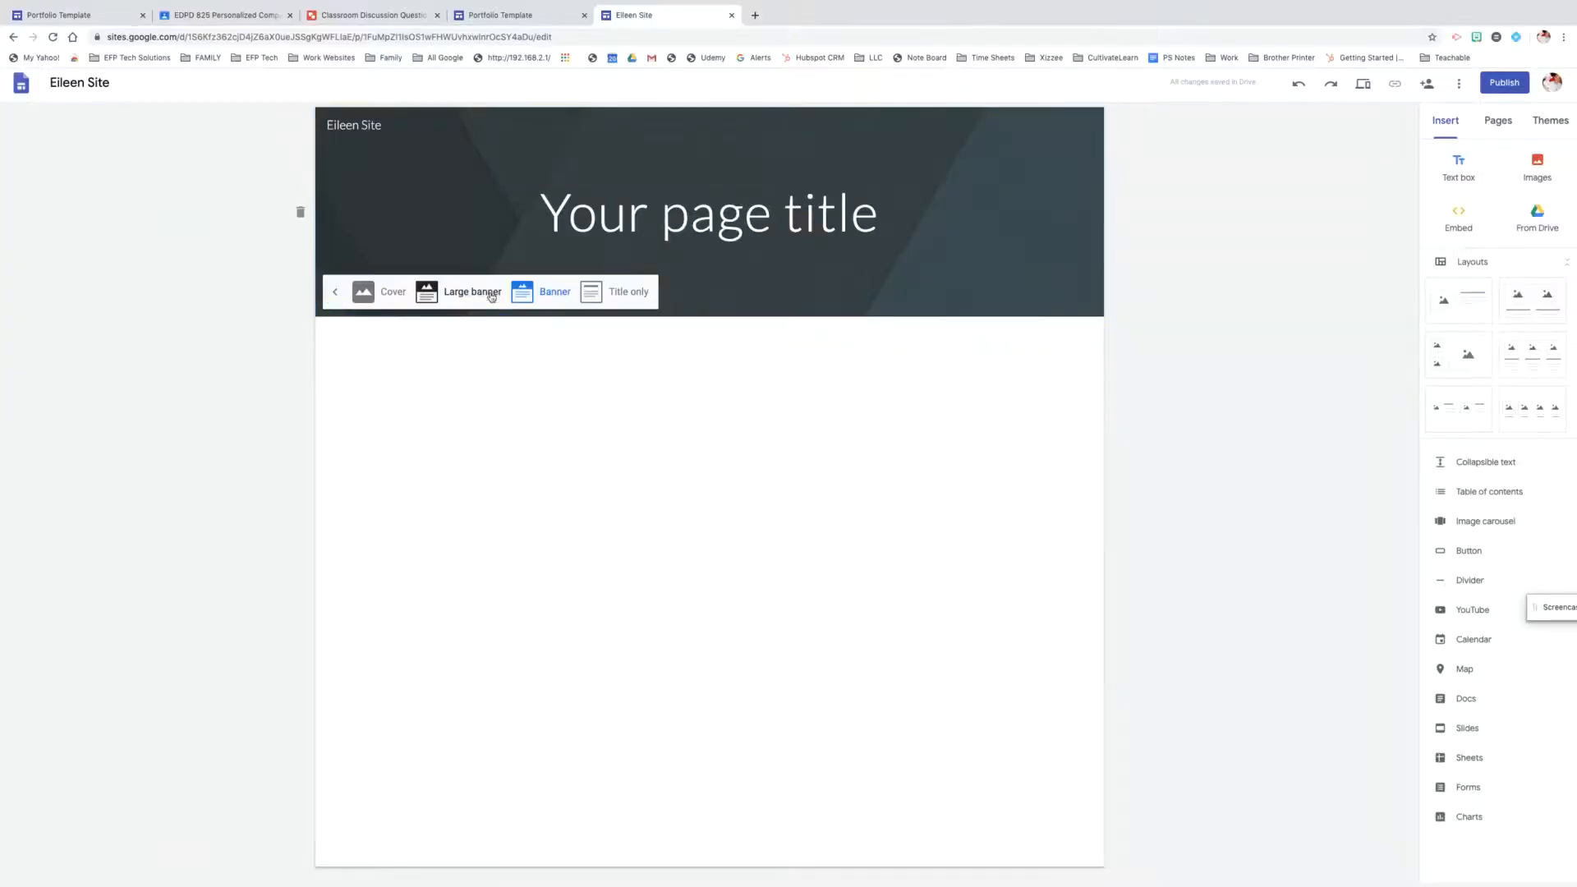
click(647, 301)
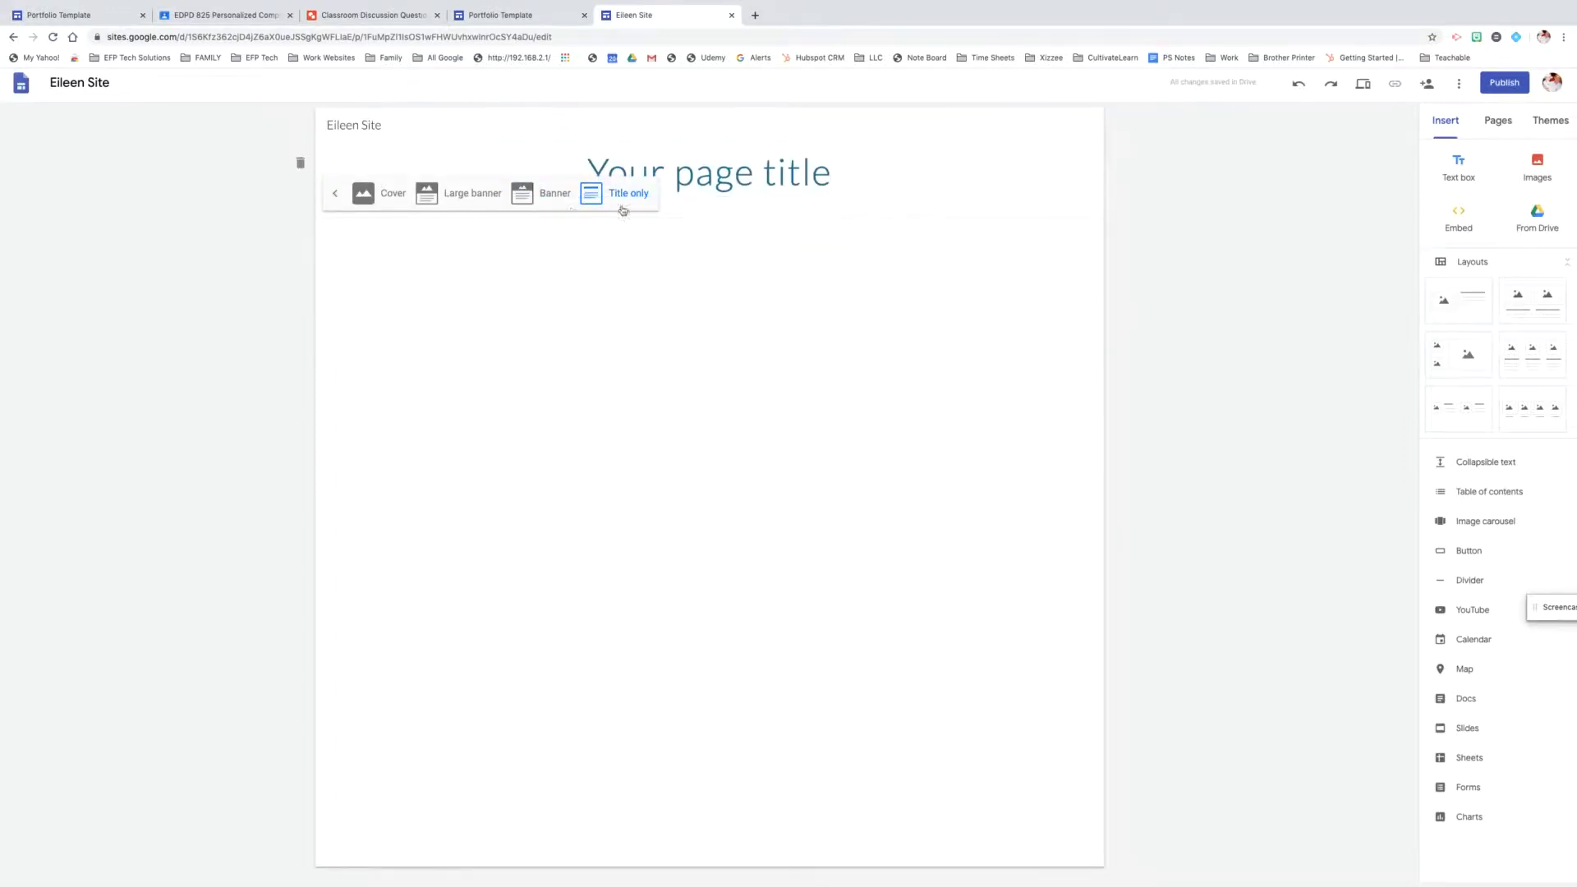
click(552, 195)
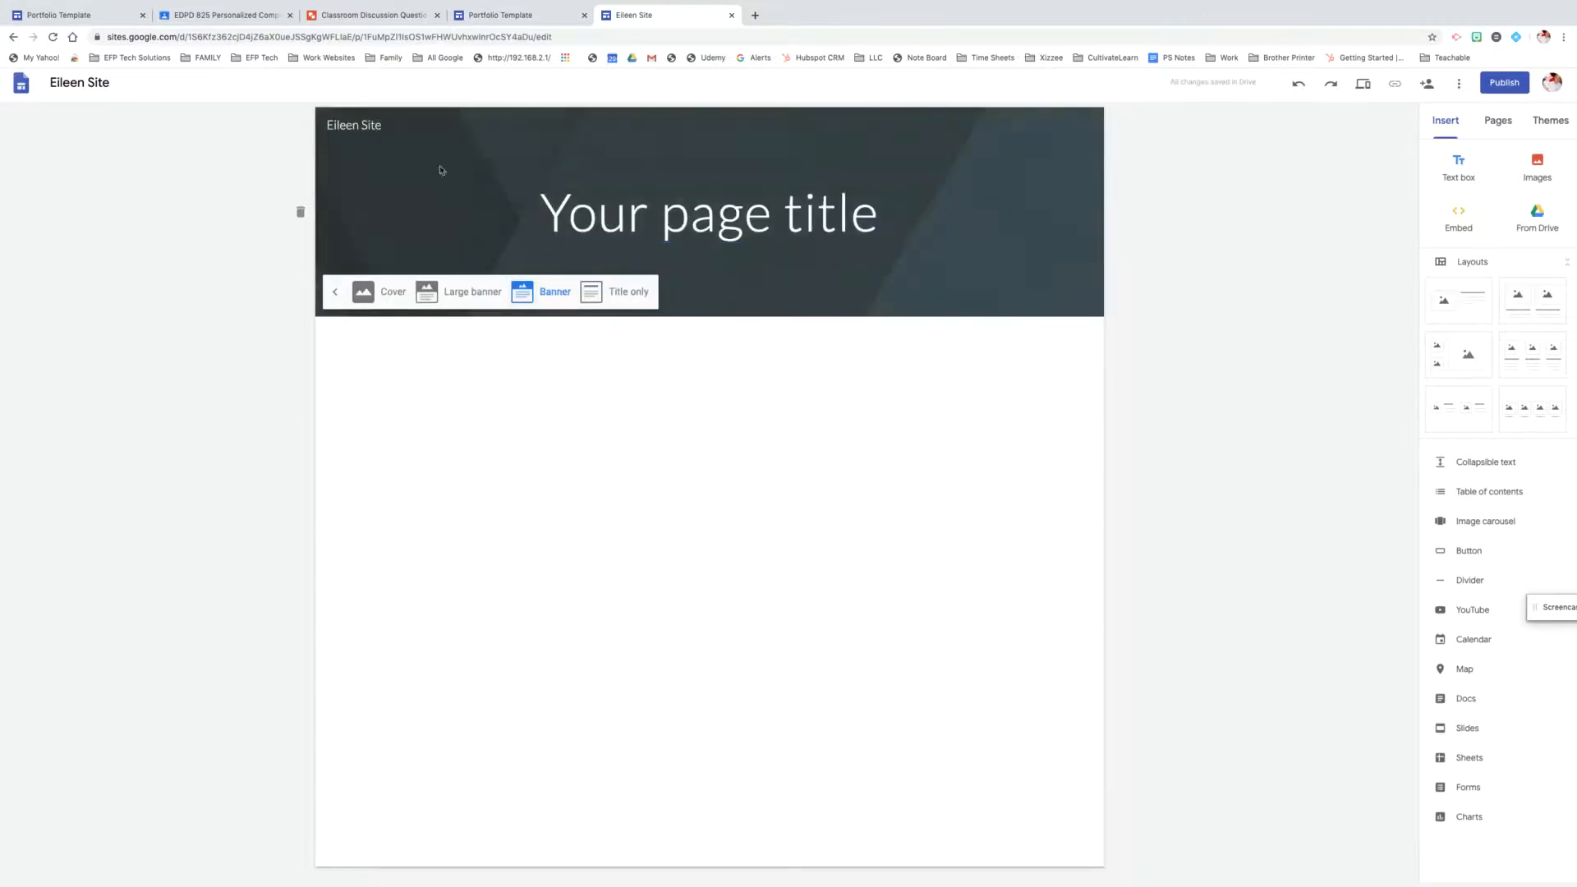
click(457, 293)
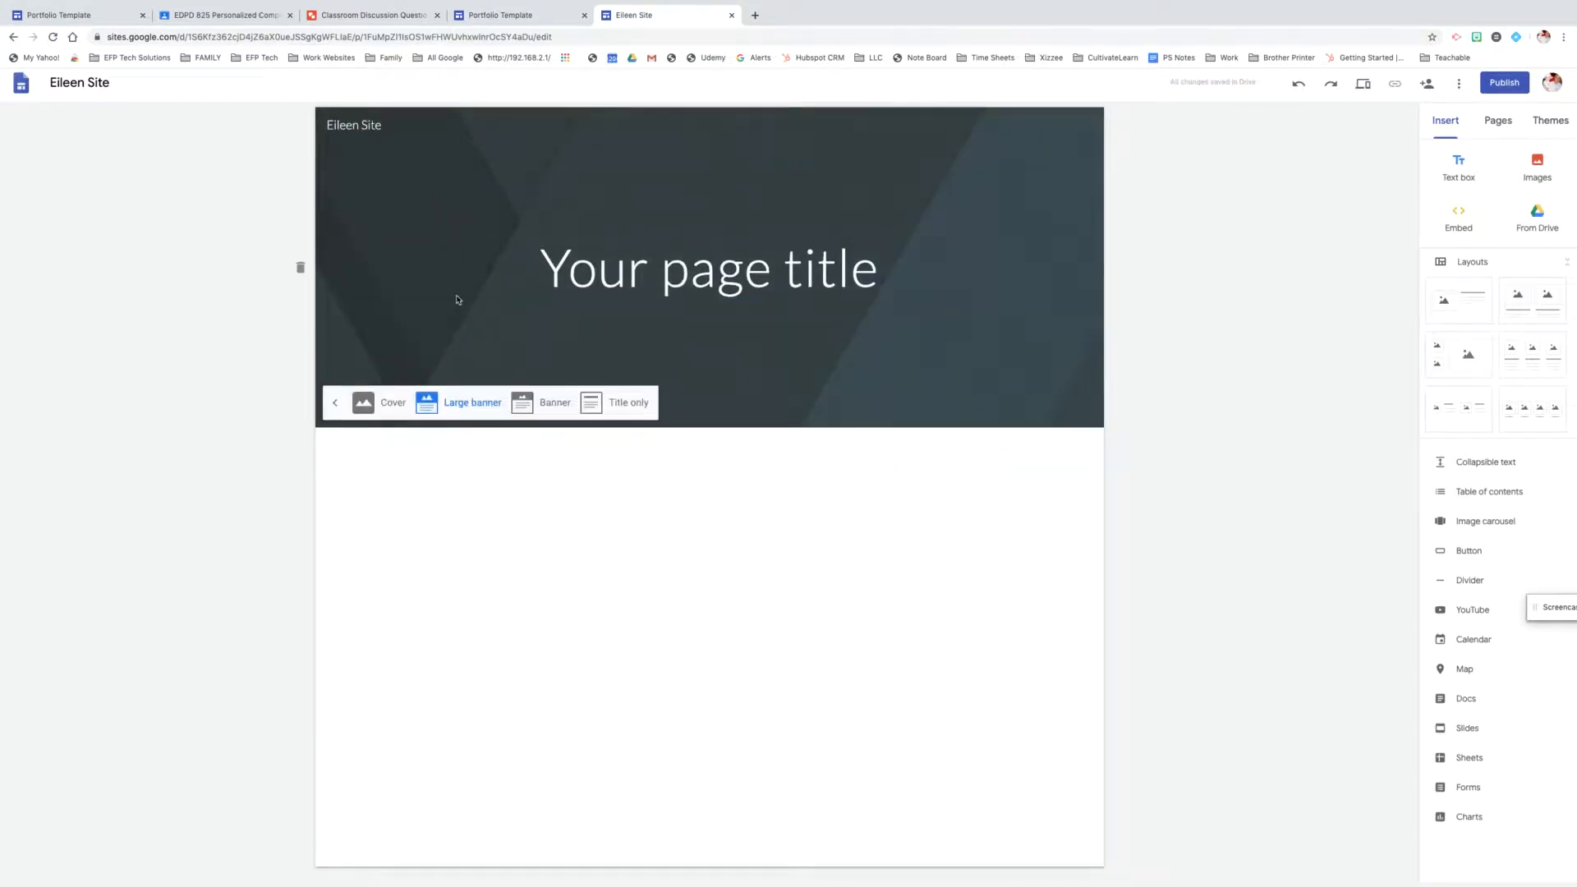
click(378, 401)
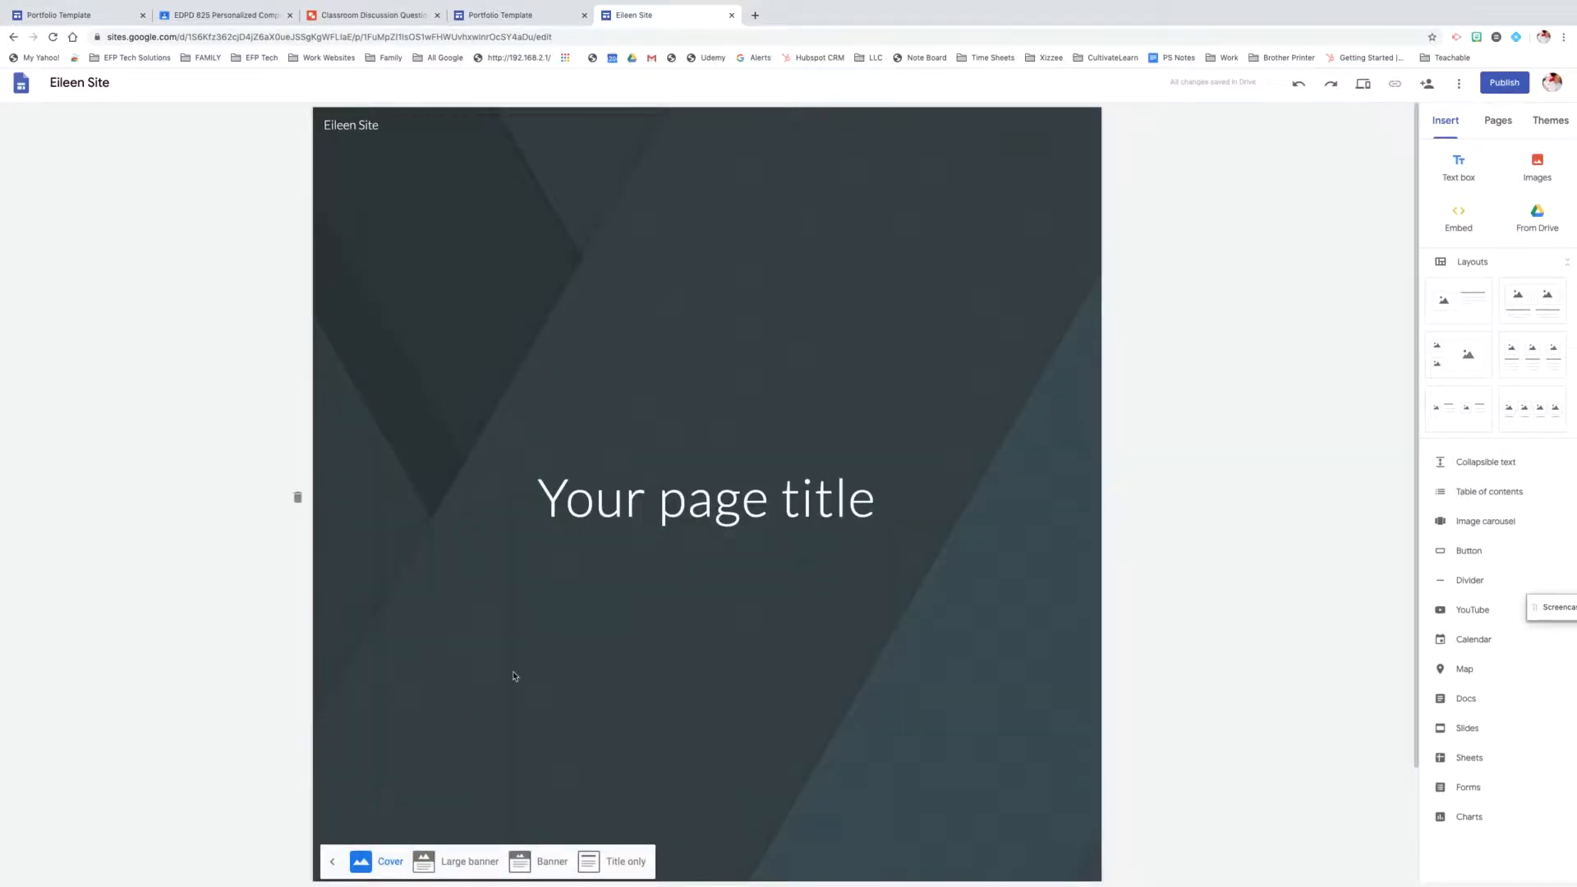
click(547, 862)
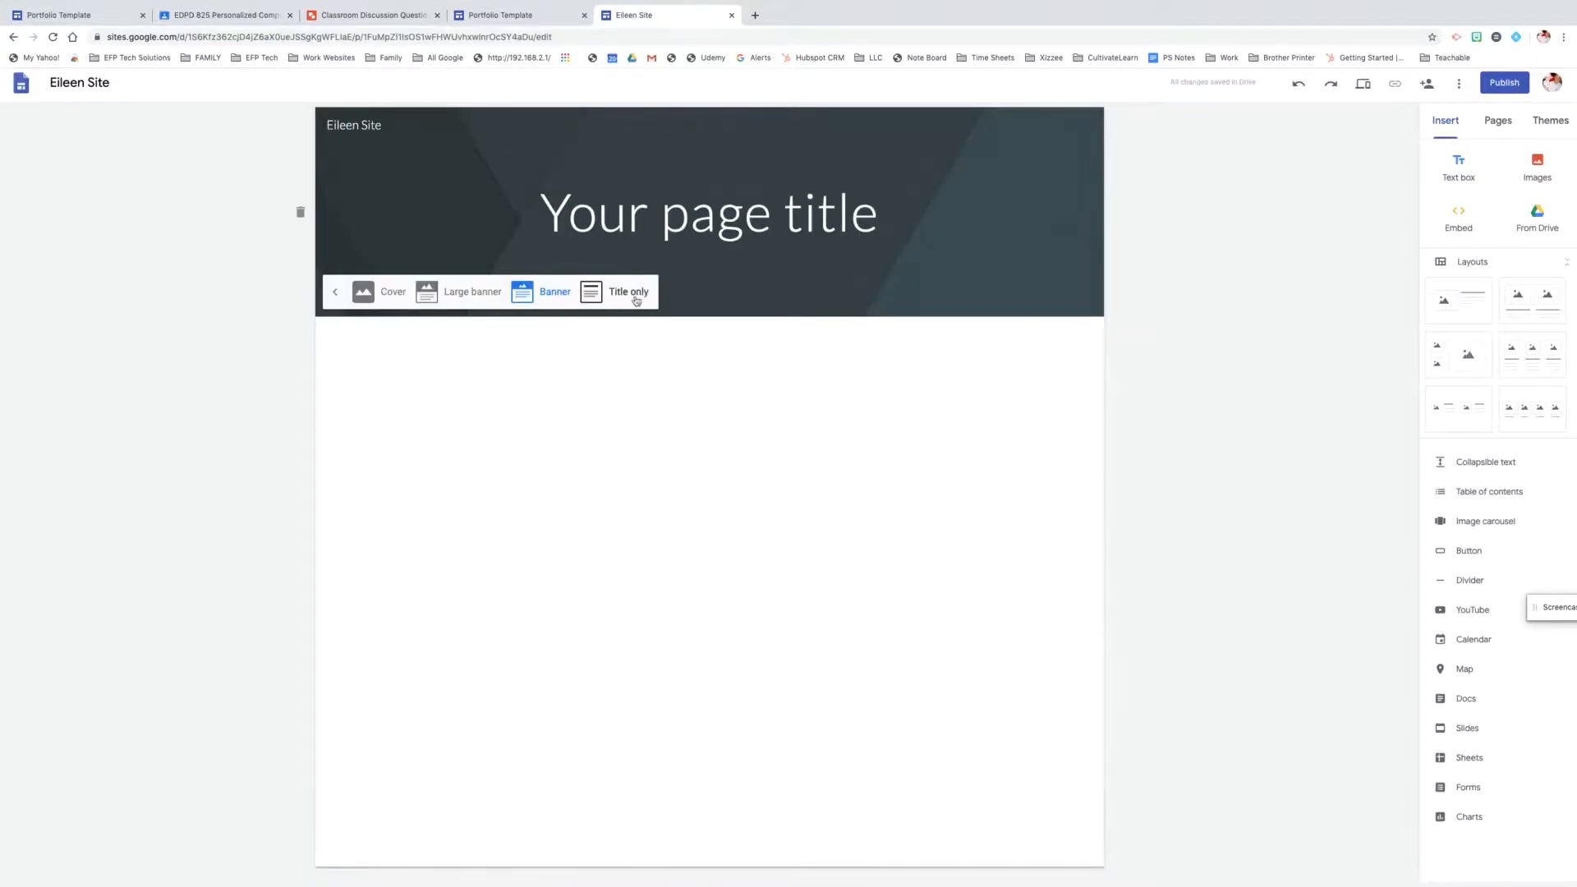
- Replace the placeholder page title in the header with "About the Author"
click(637, 217)
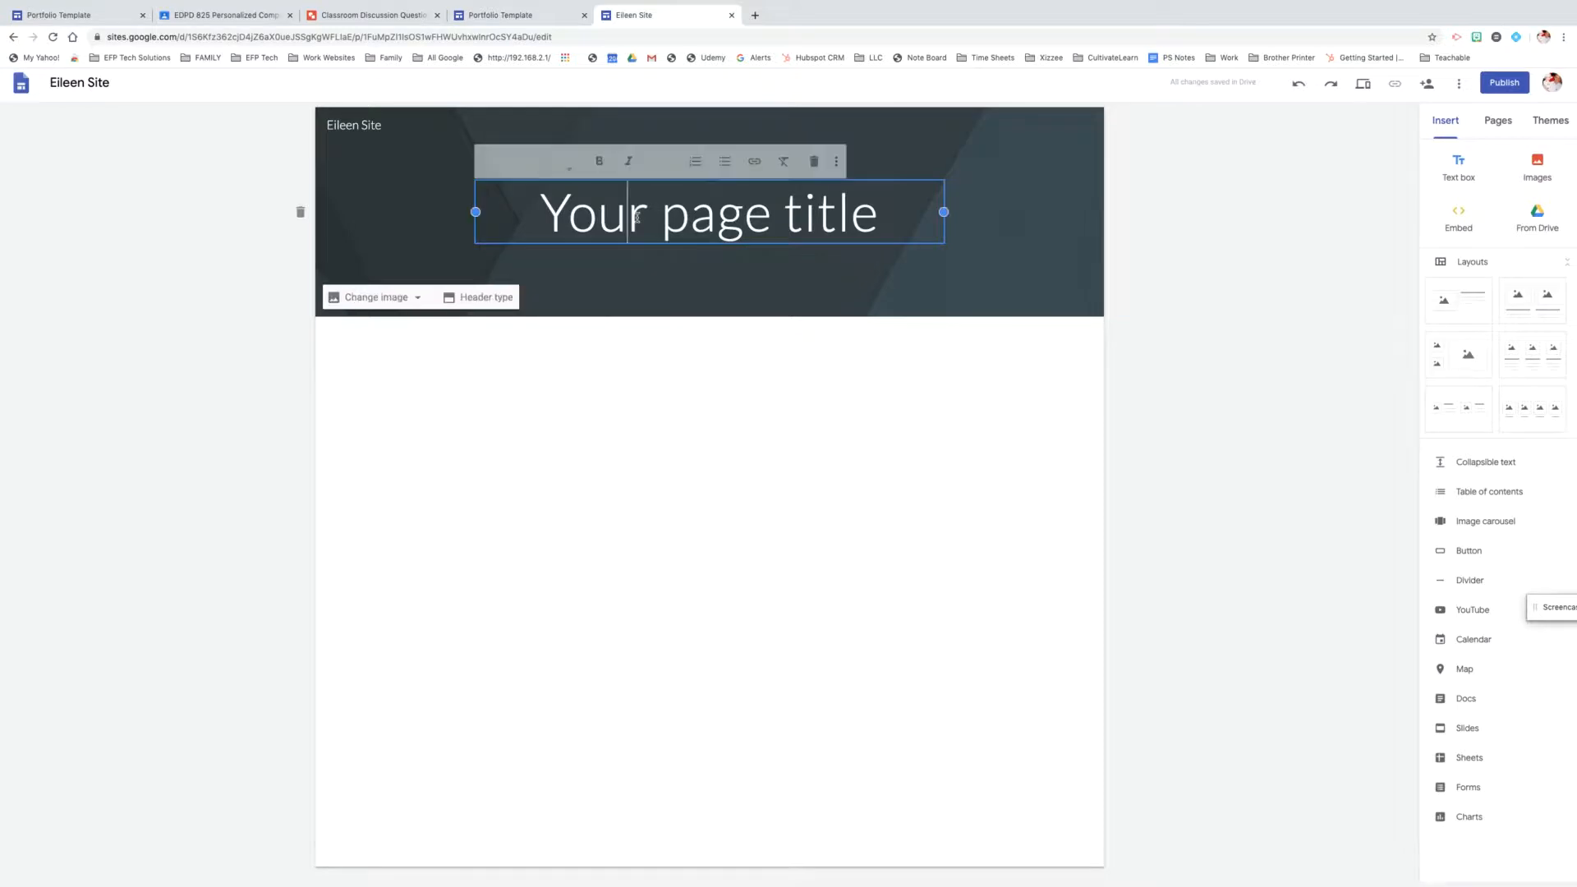
triple_click(637, 217)
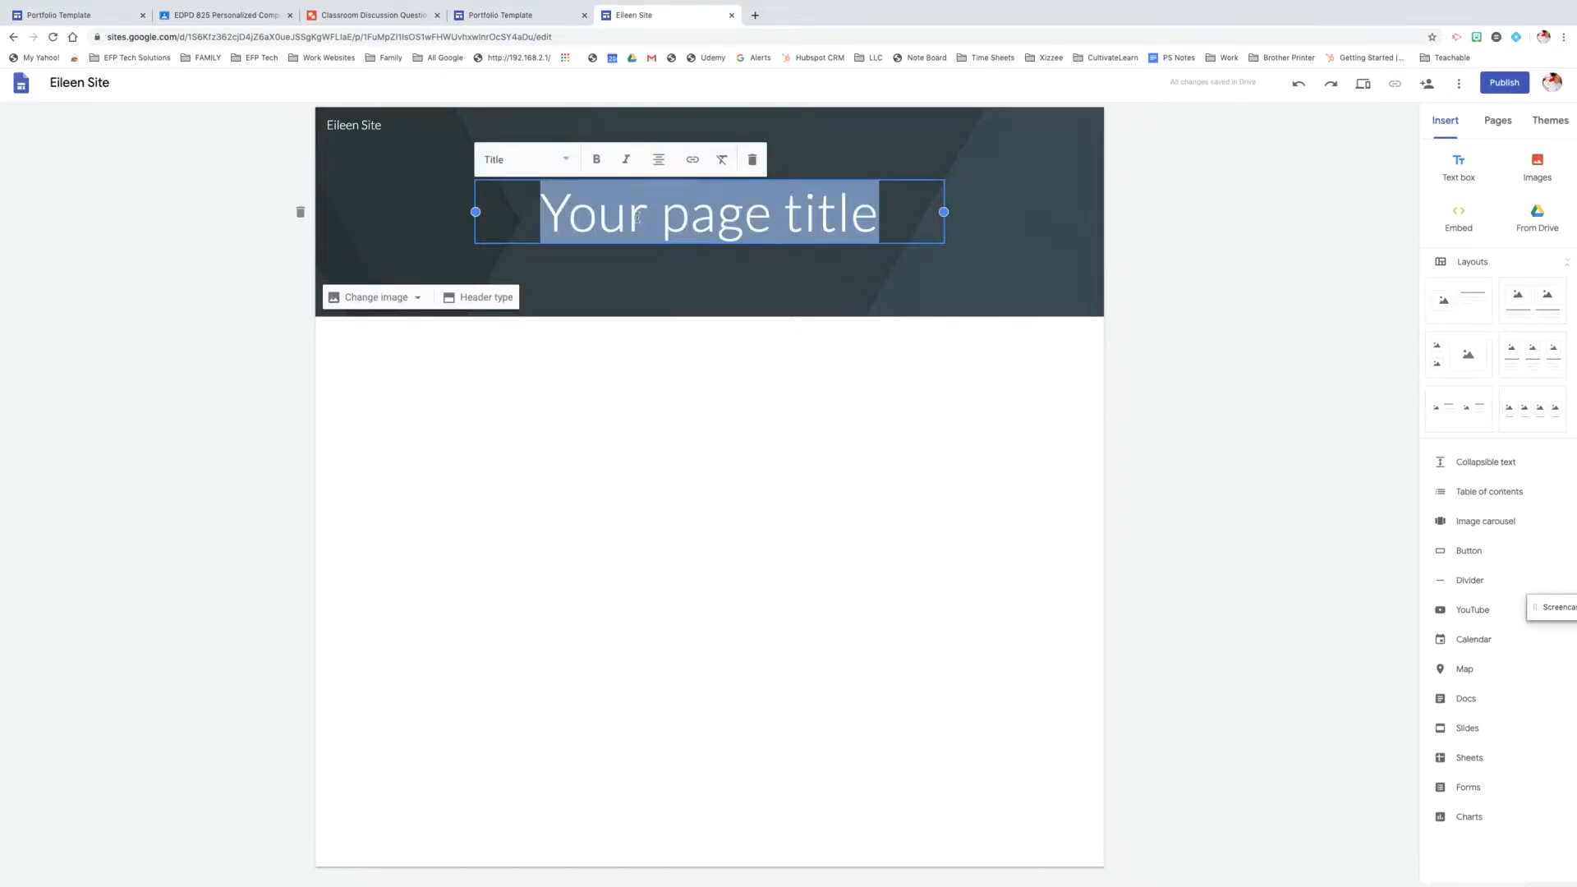
text(About the Au)
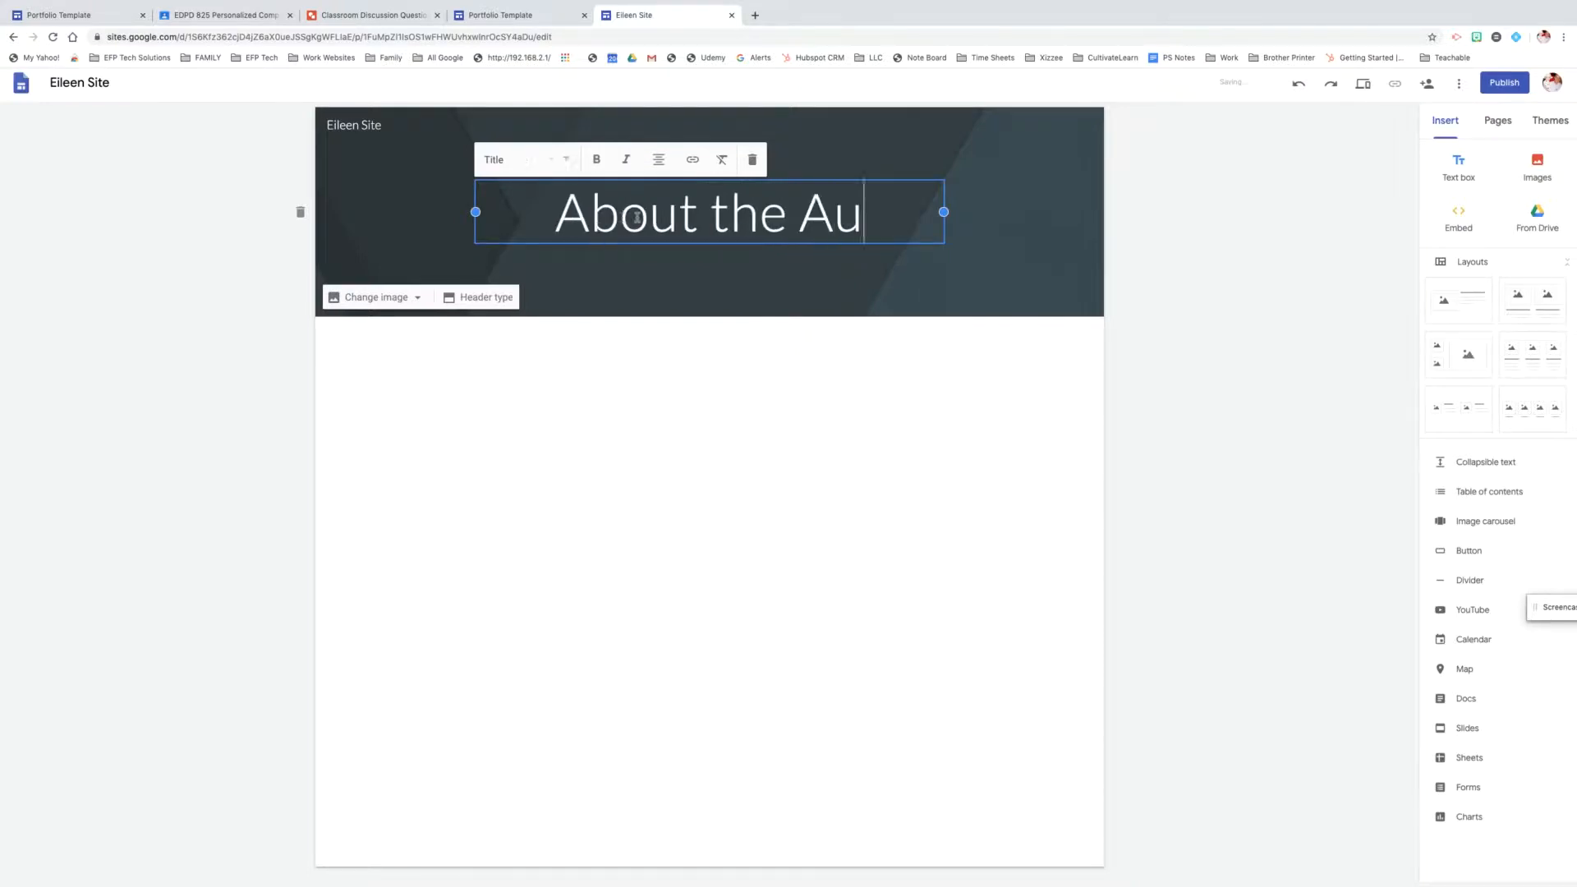
text(thor)
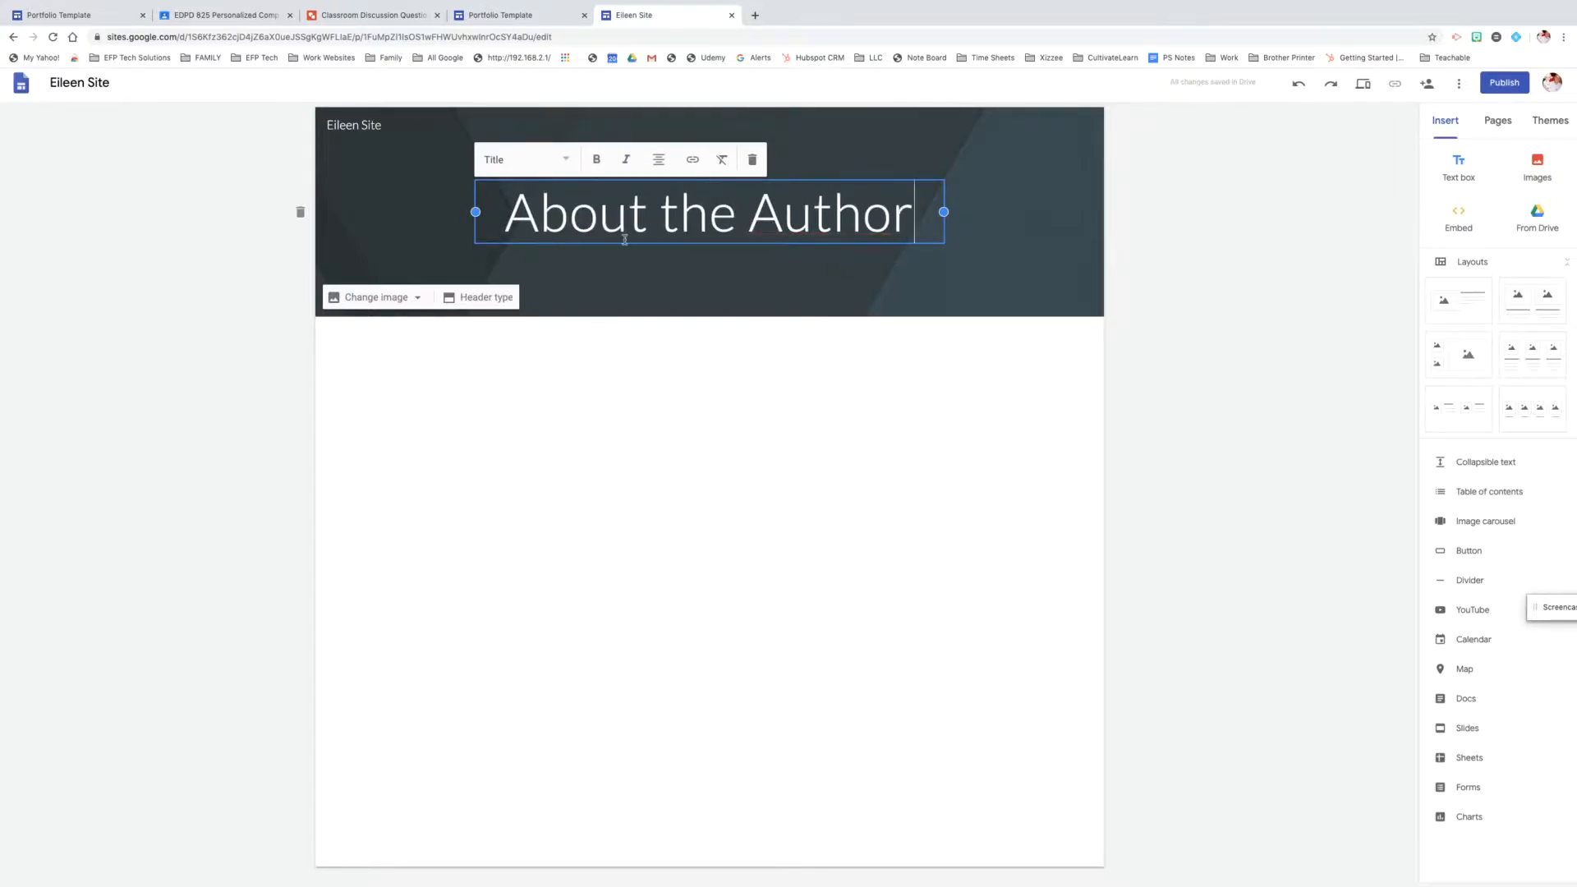
click(577, 377)
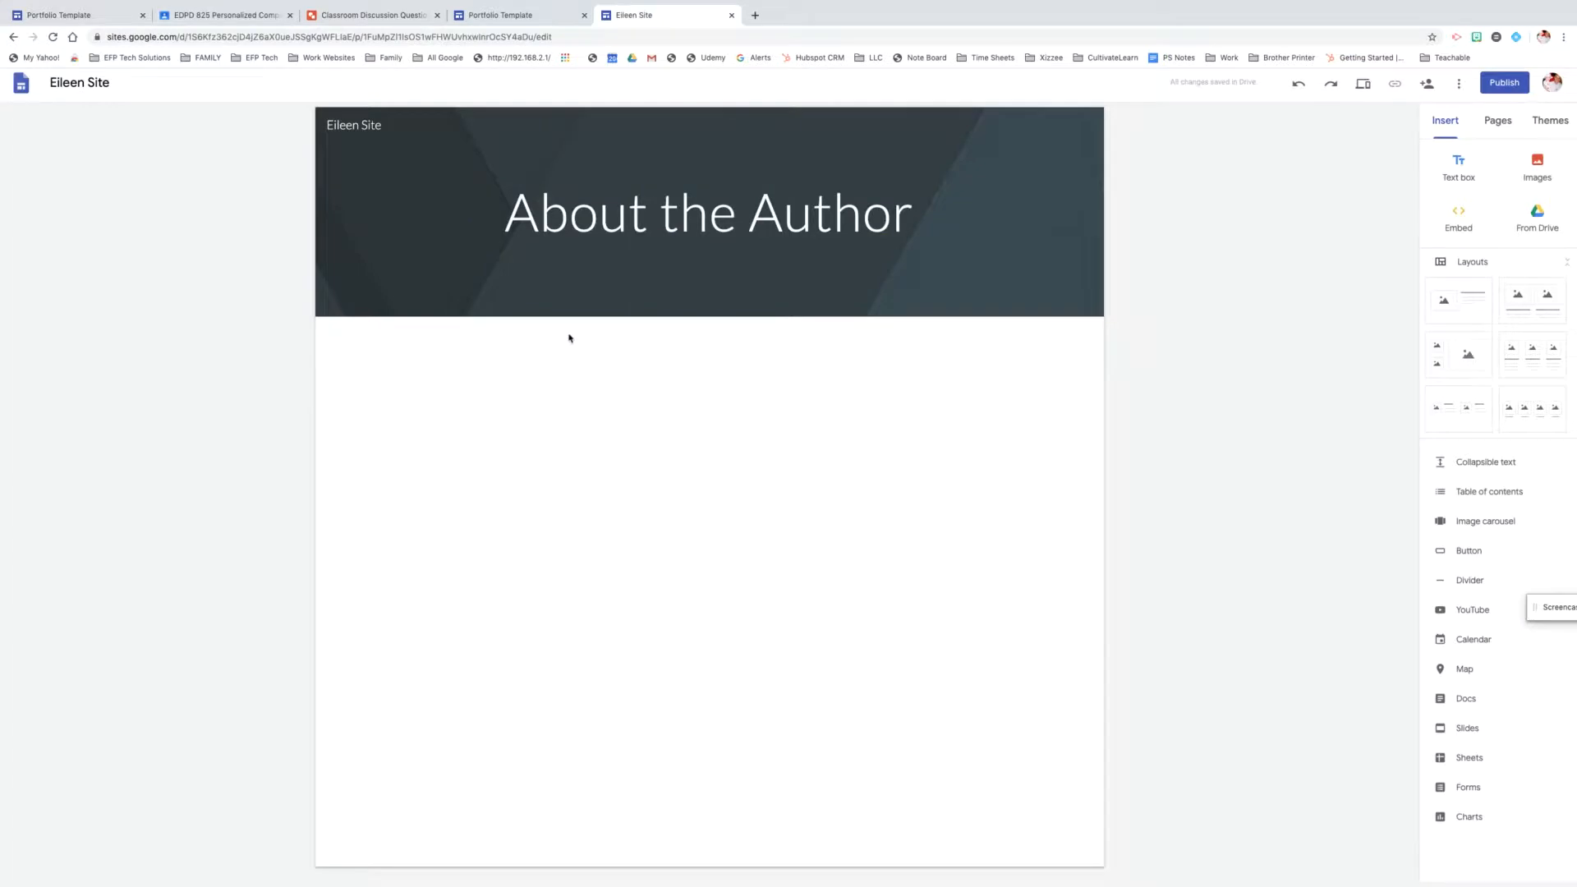
- Review the page header's available header types
mouse_move(479, 309)
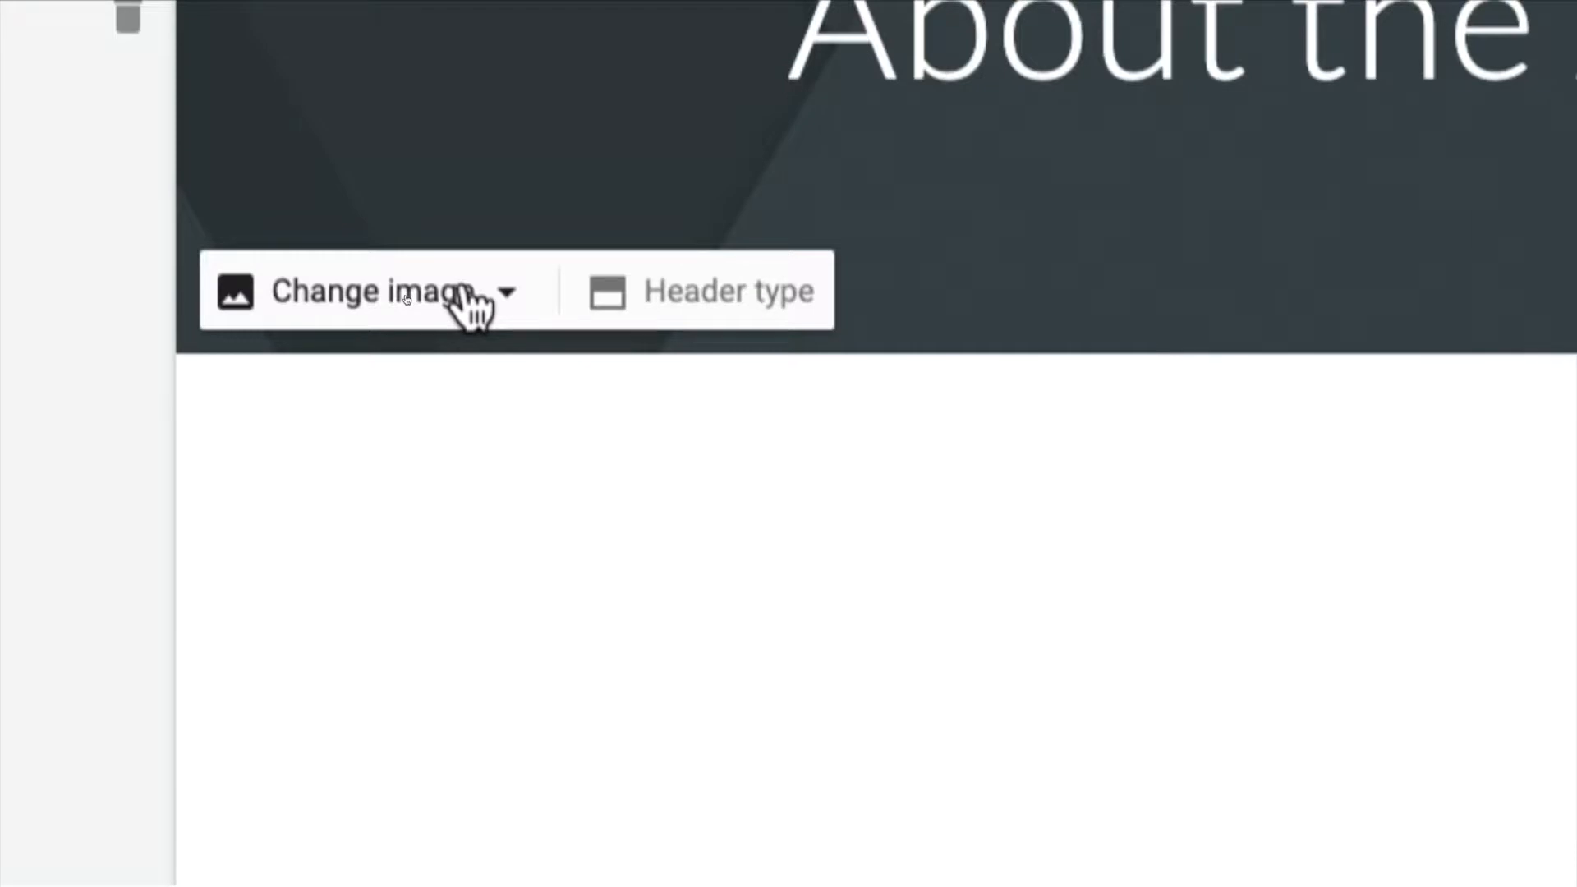
click(689, 297)
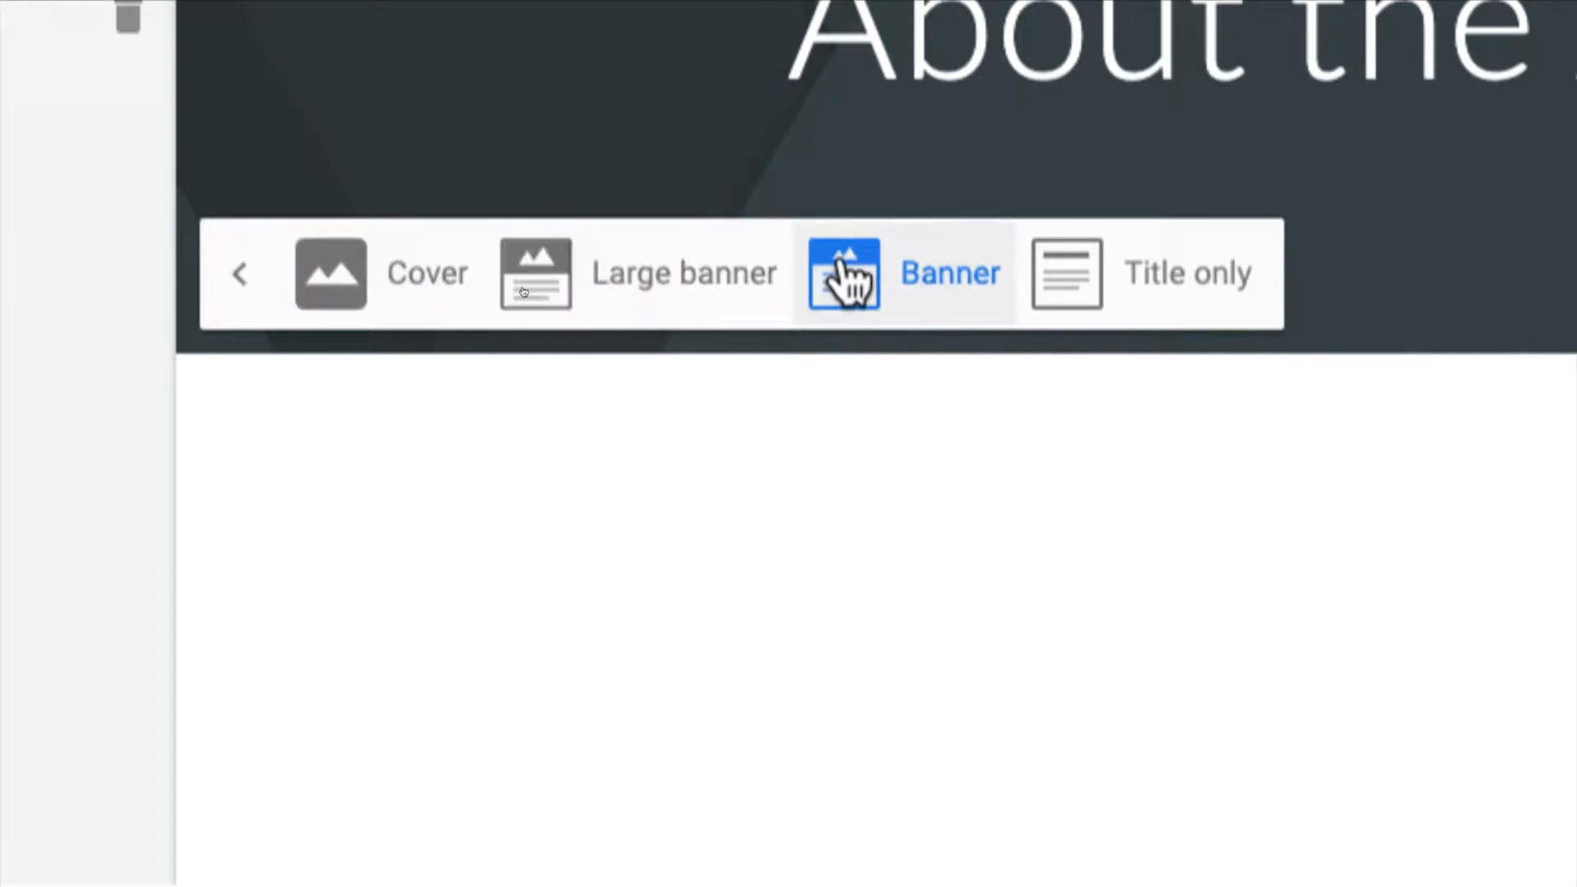
click(243, 284)
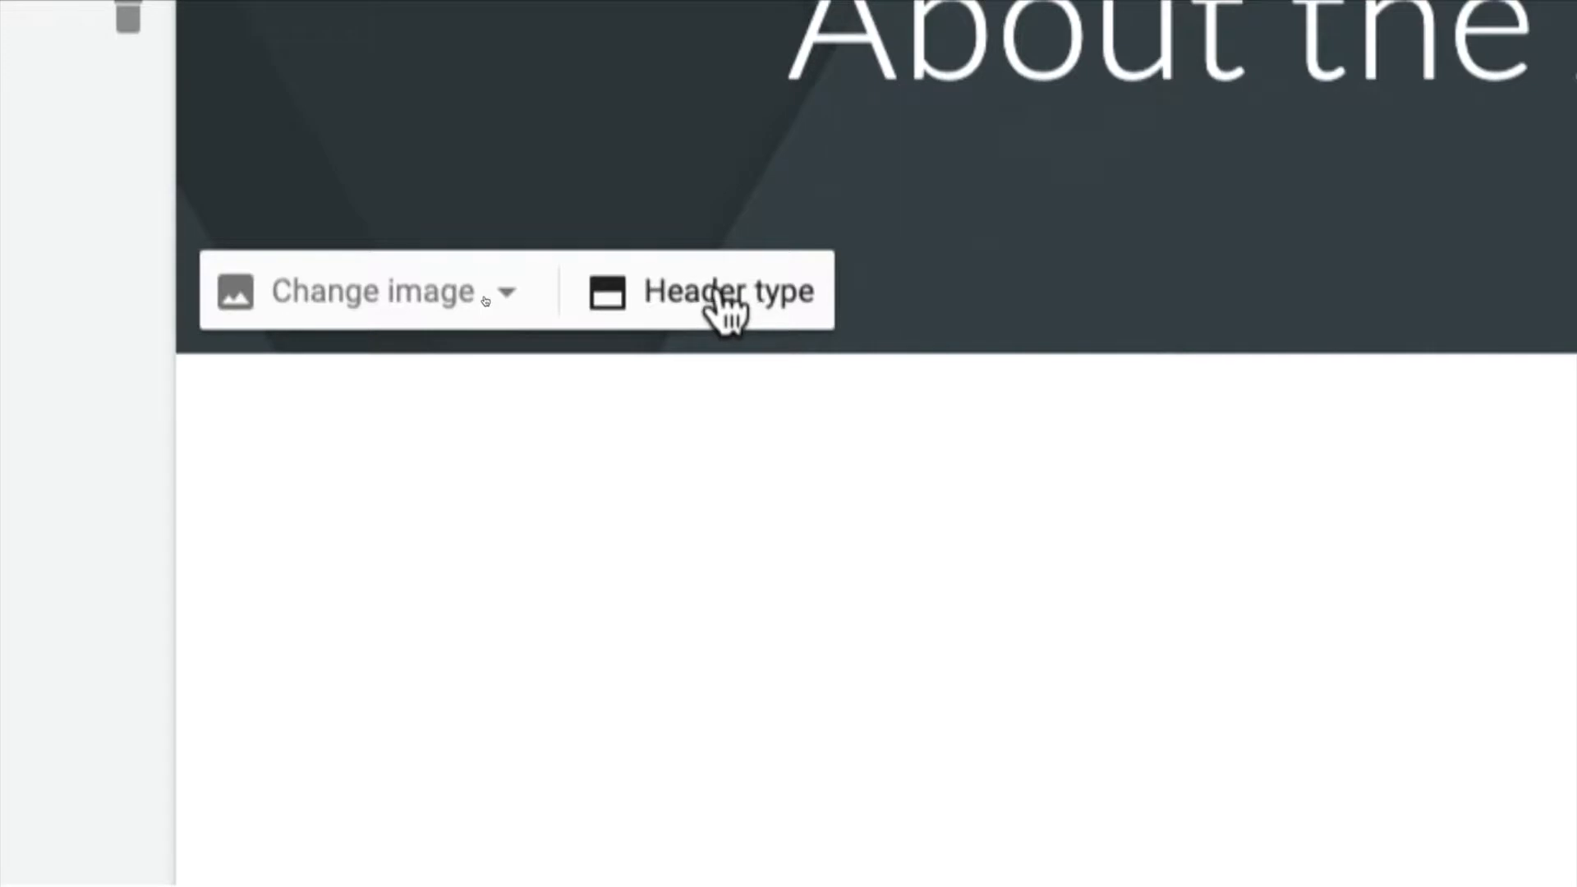
scroll(727, 311, up, 1)
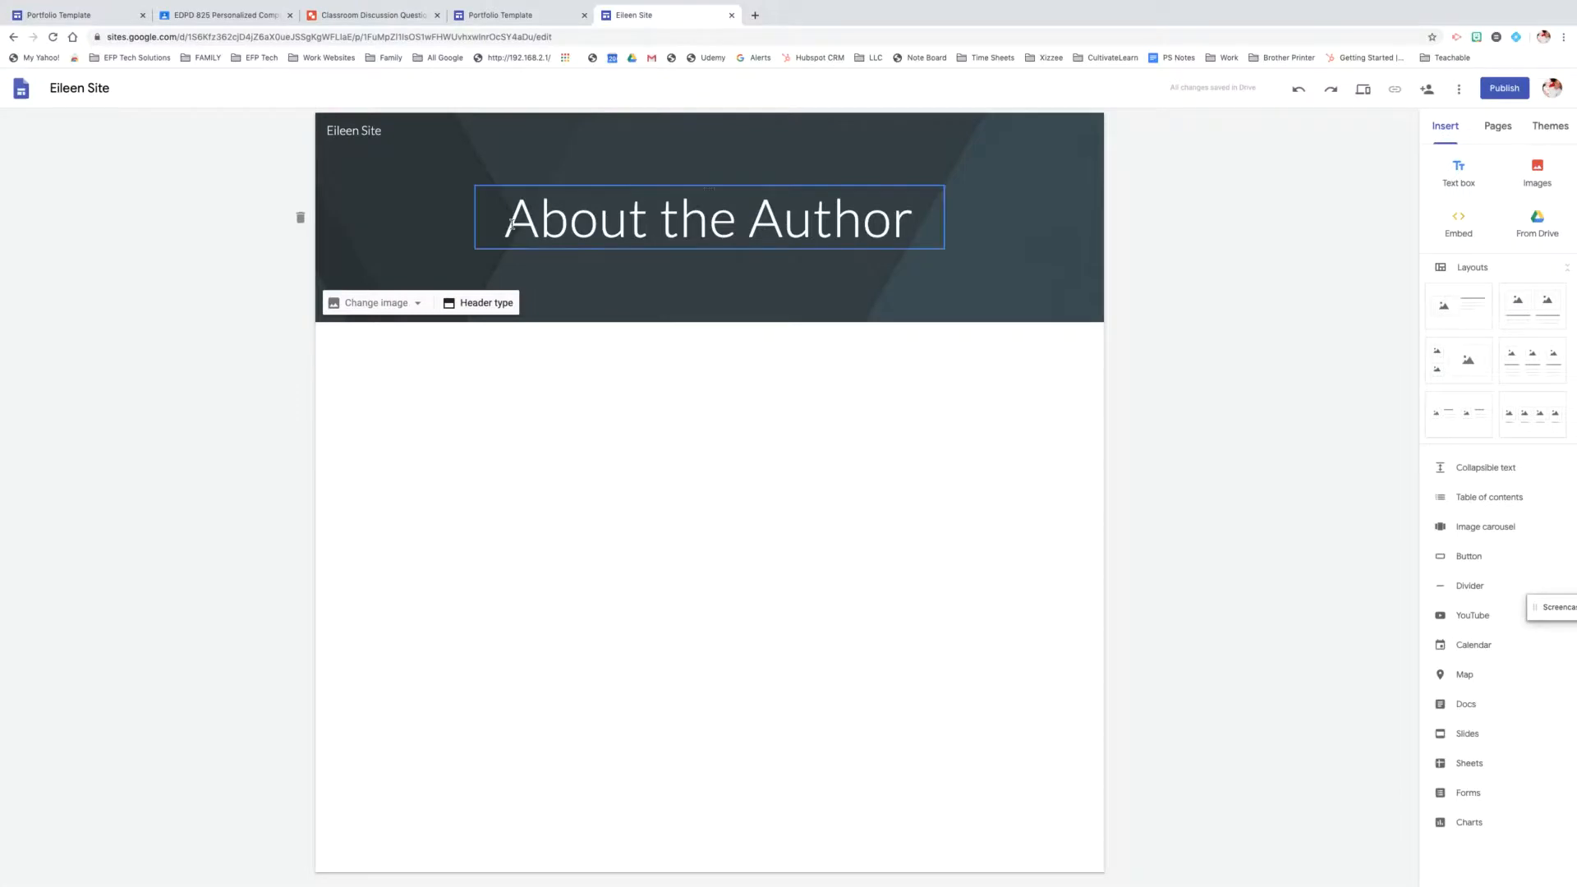
- Widen the "About the Author" title box on both sides so it spans nearly the full header
click(801, 50)
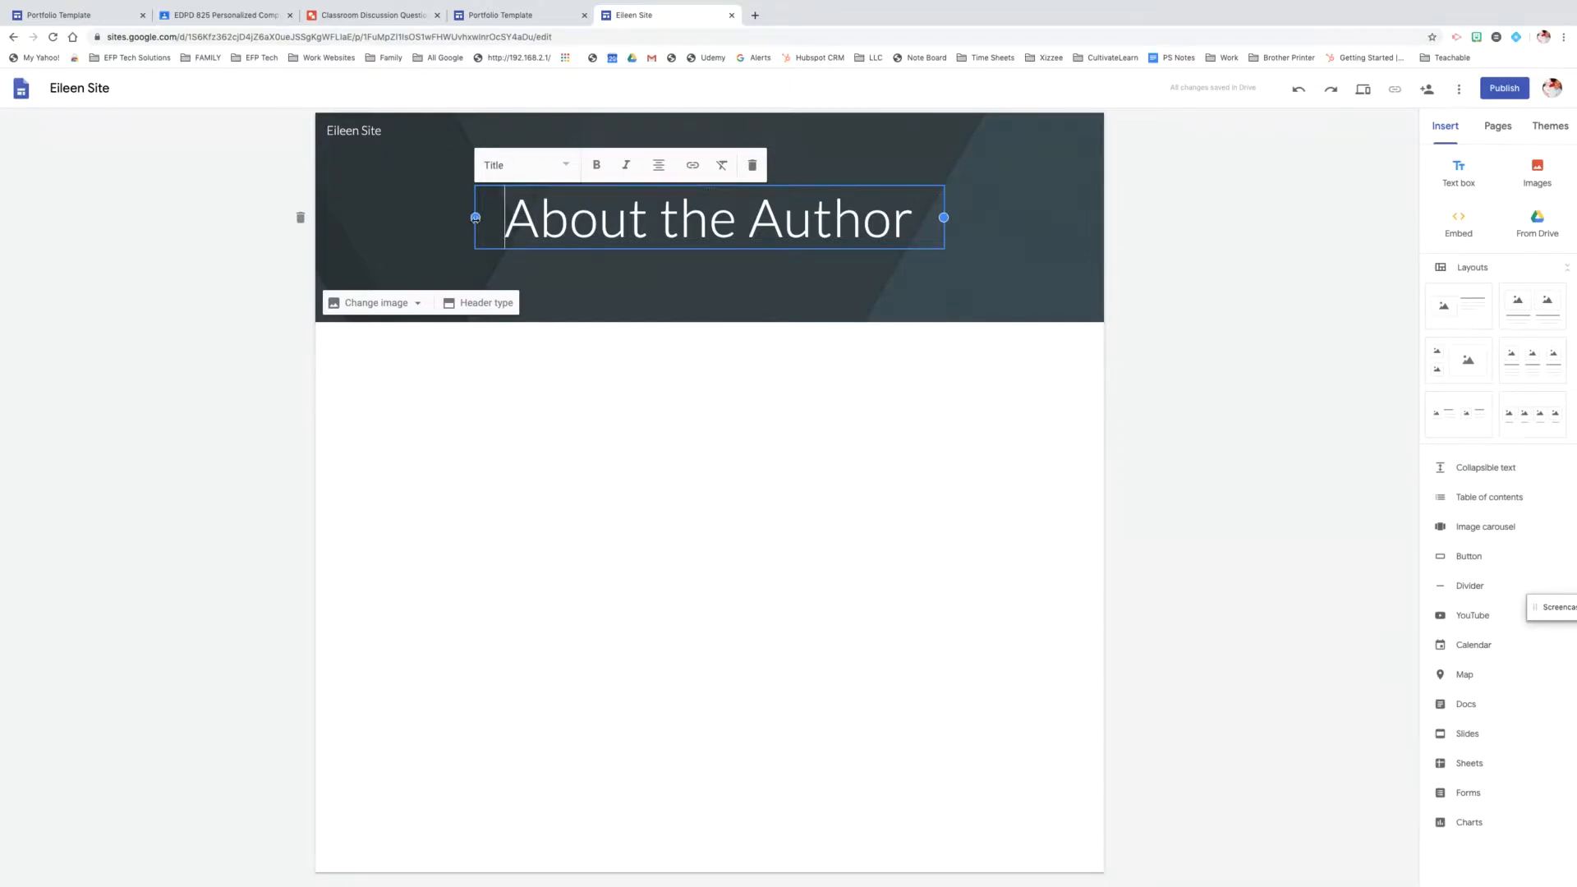
drag(476, 217, 355, 217)
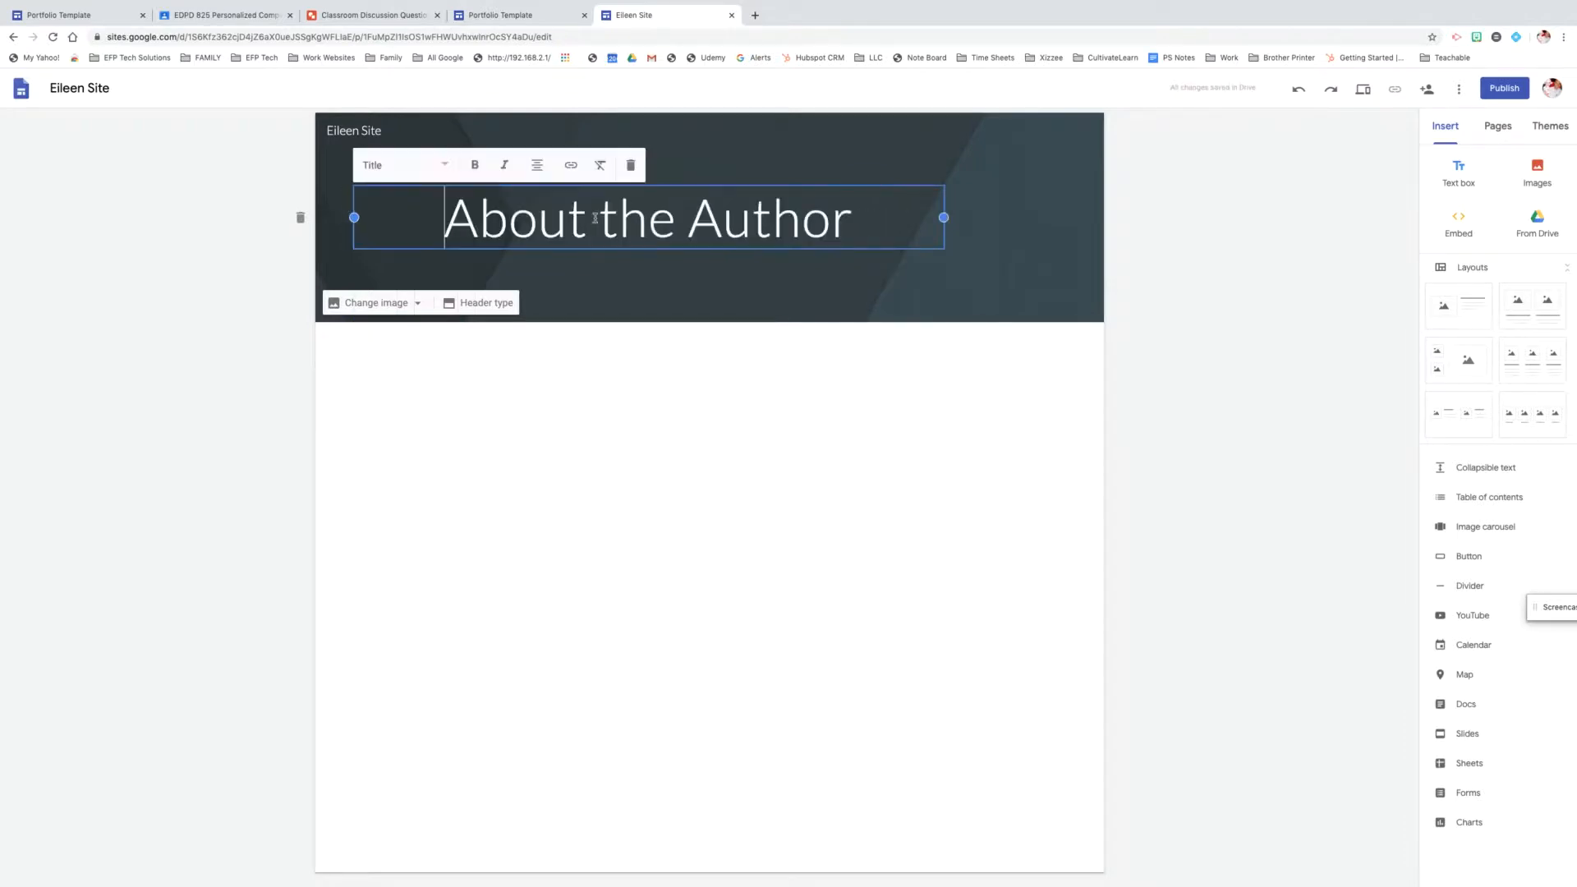
drag(944, 217, 1066, 217)
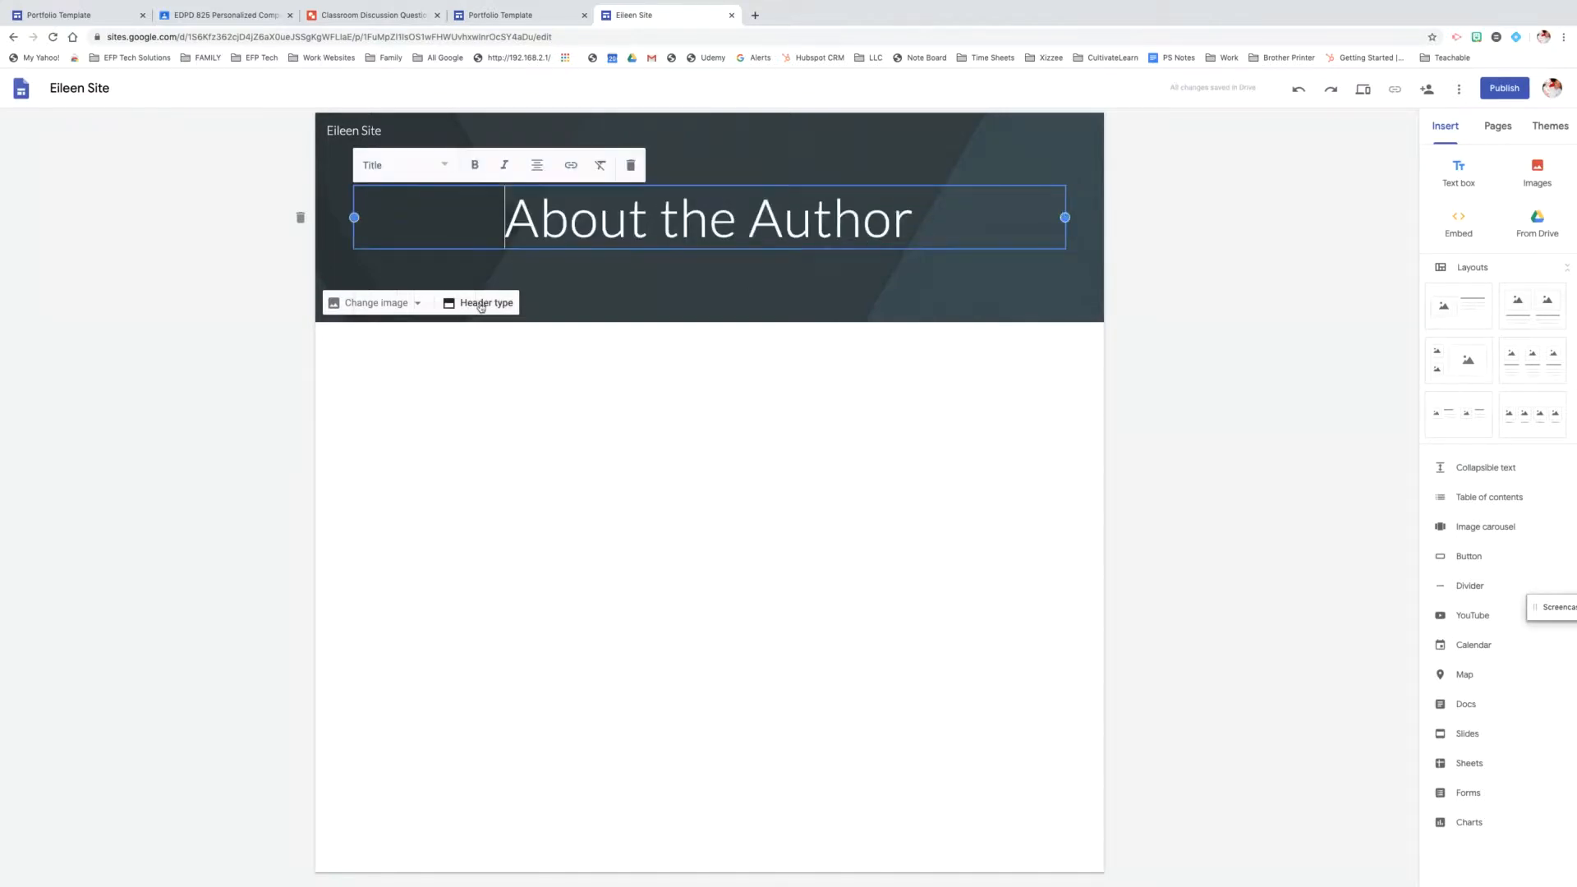
- Set the page header's background to the gallery image with the blue geometric diamond pattern
click(374, 305)
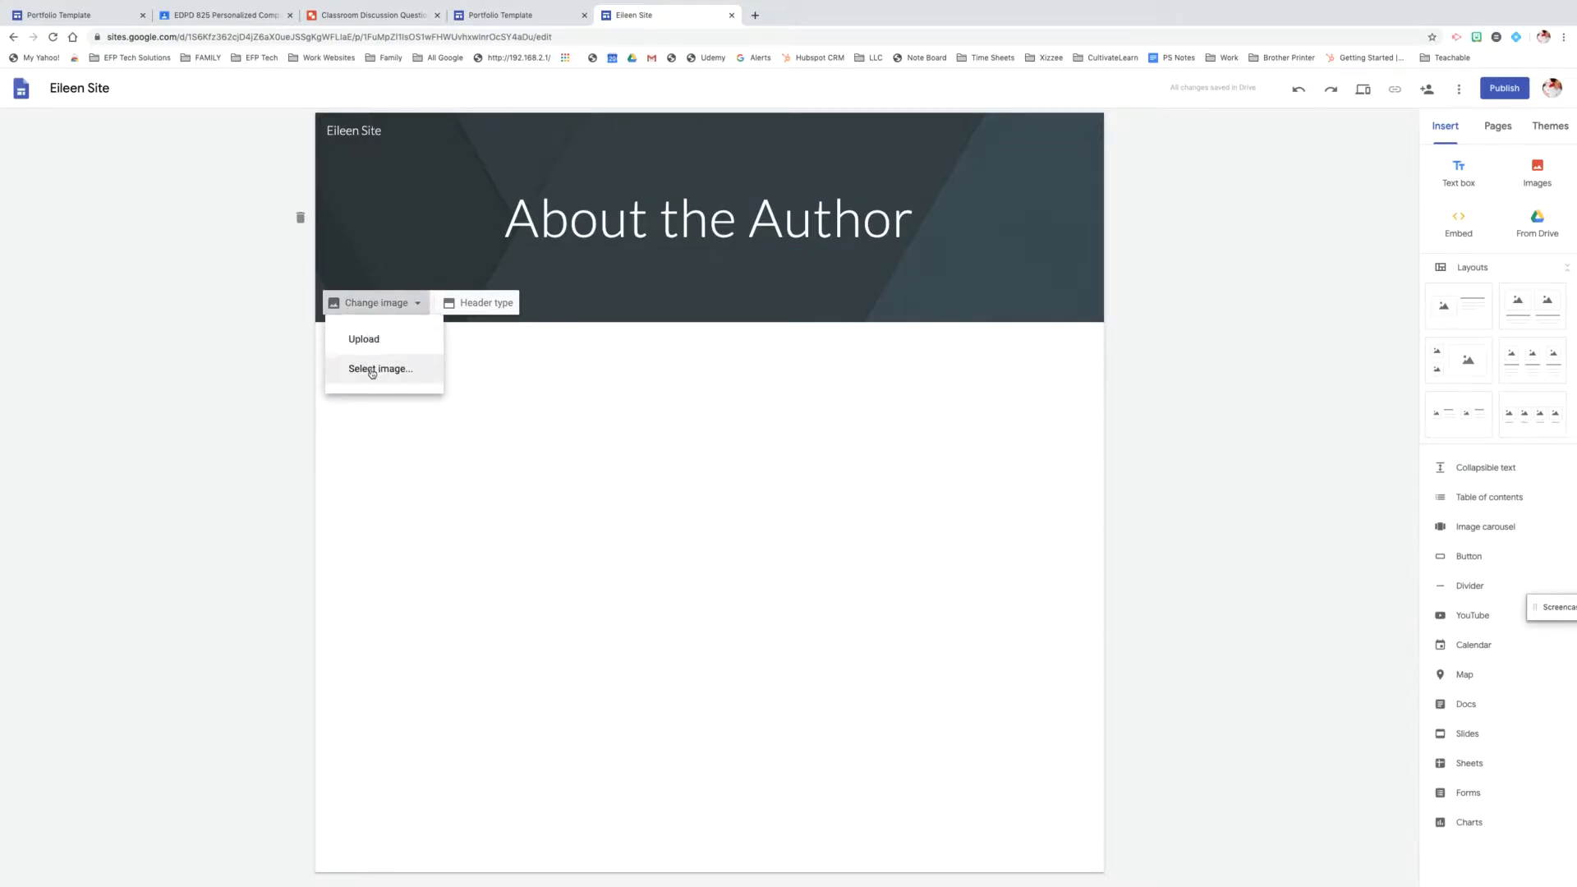
click(373, 370)
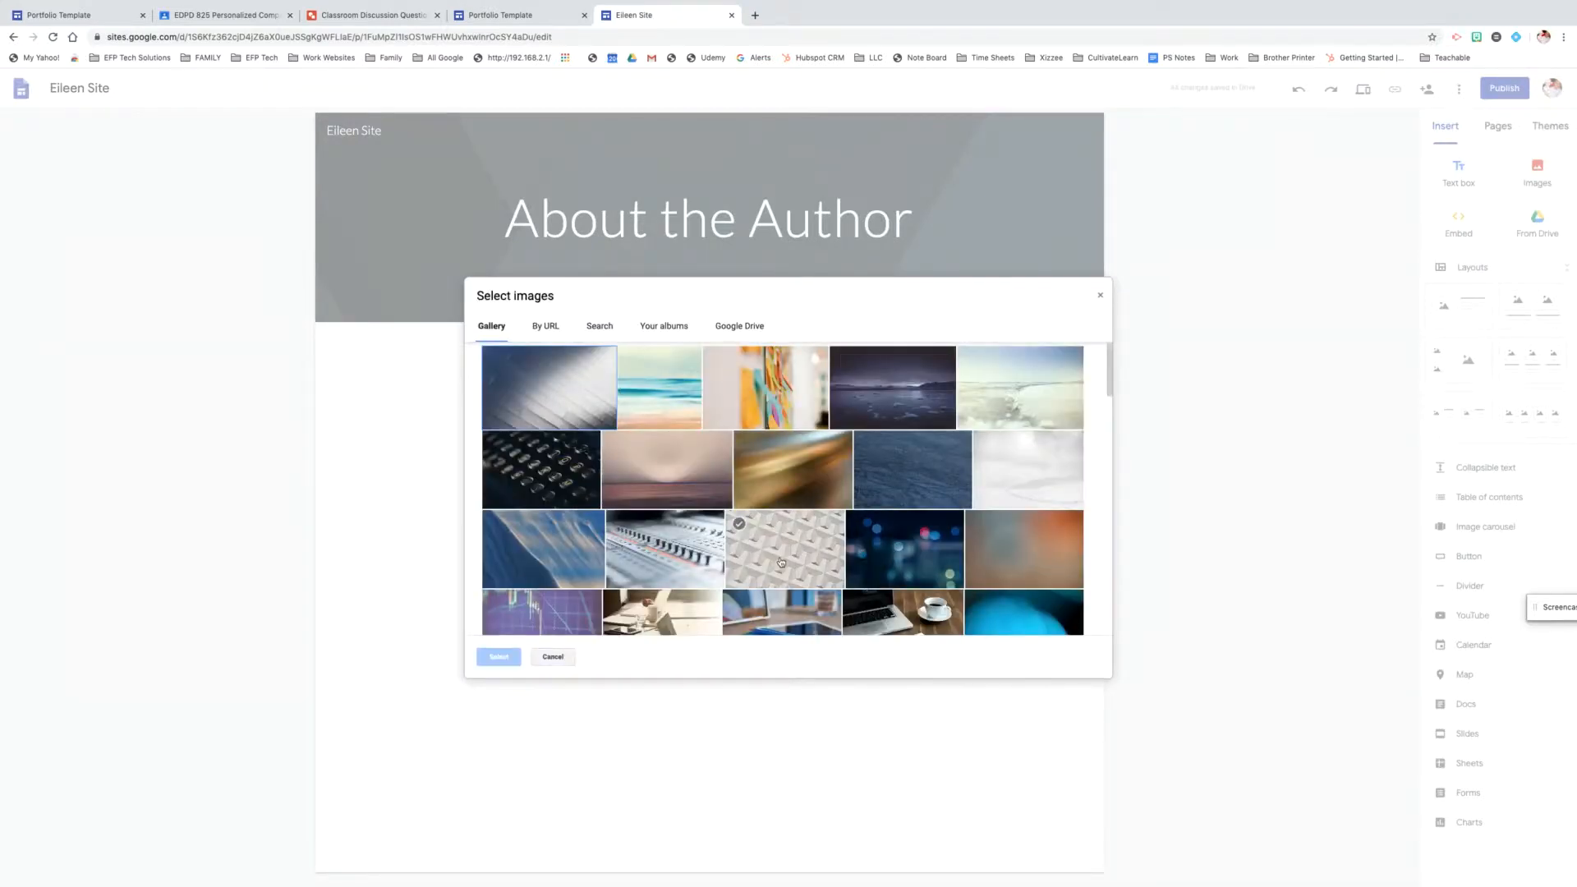
scroll(781, 561, down, 15)
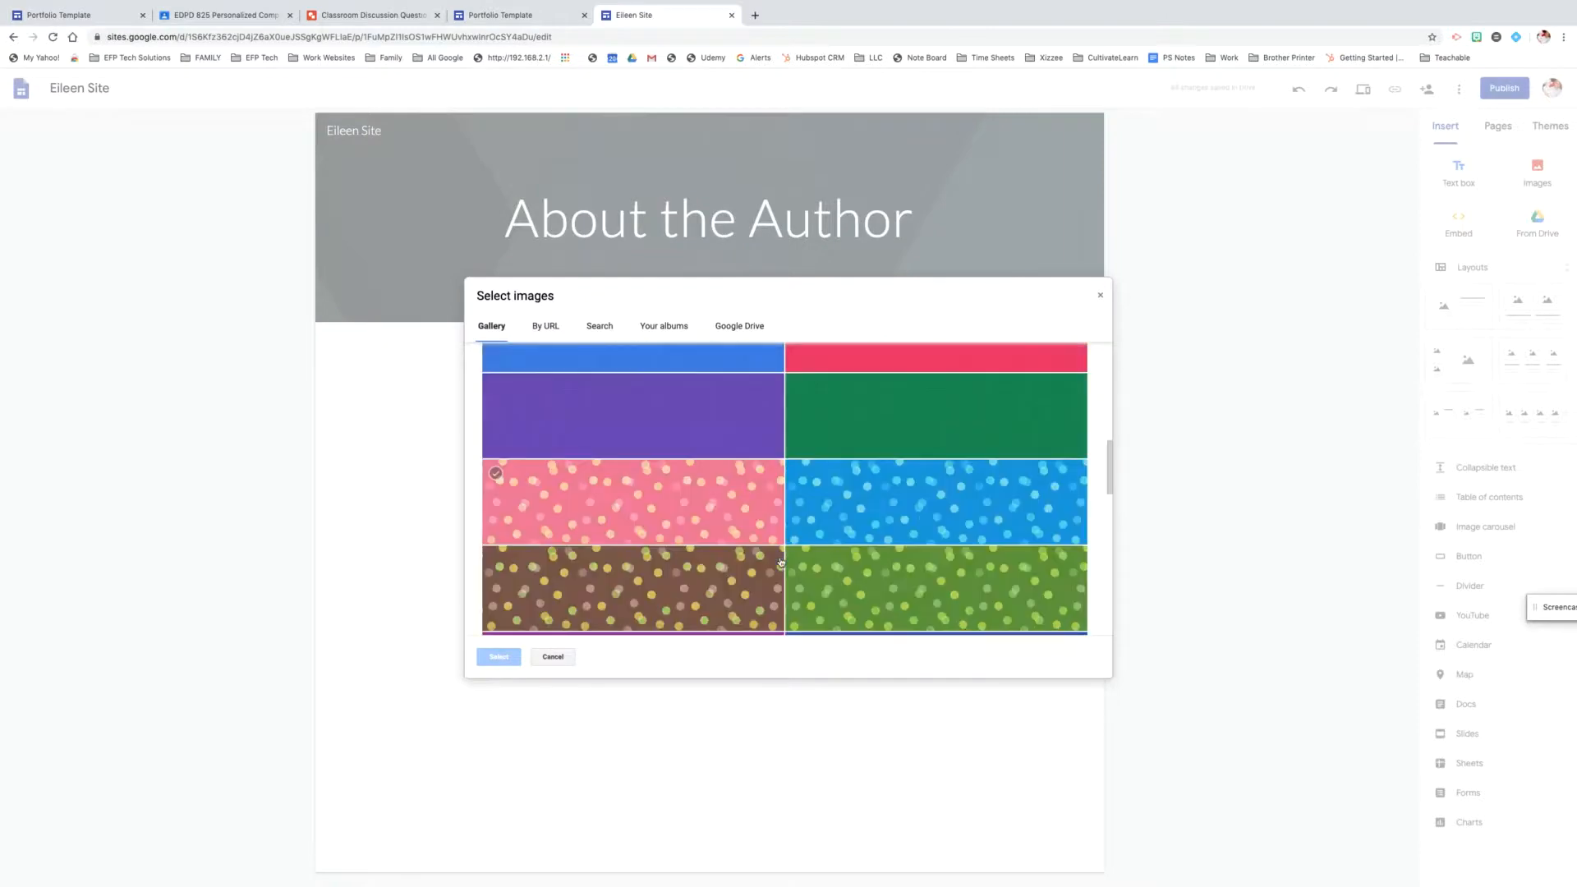
scroll(780, 562, down, 10)
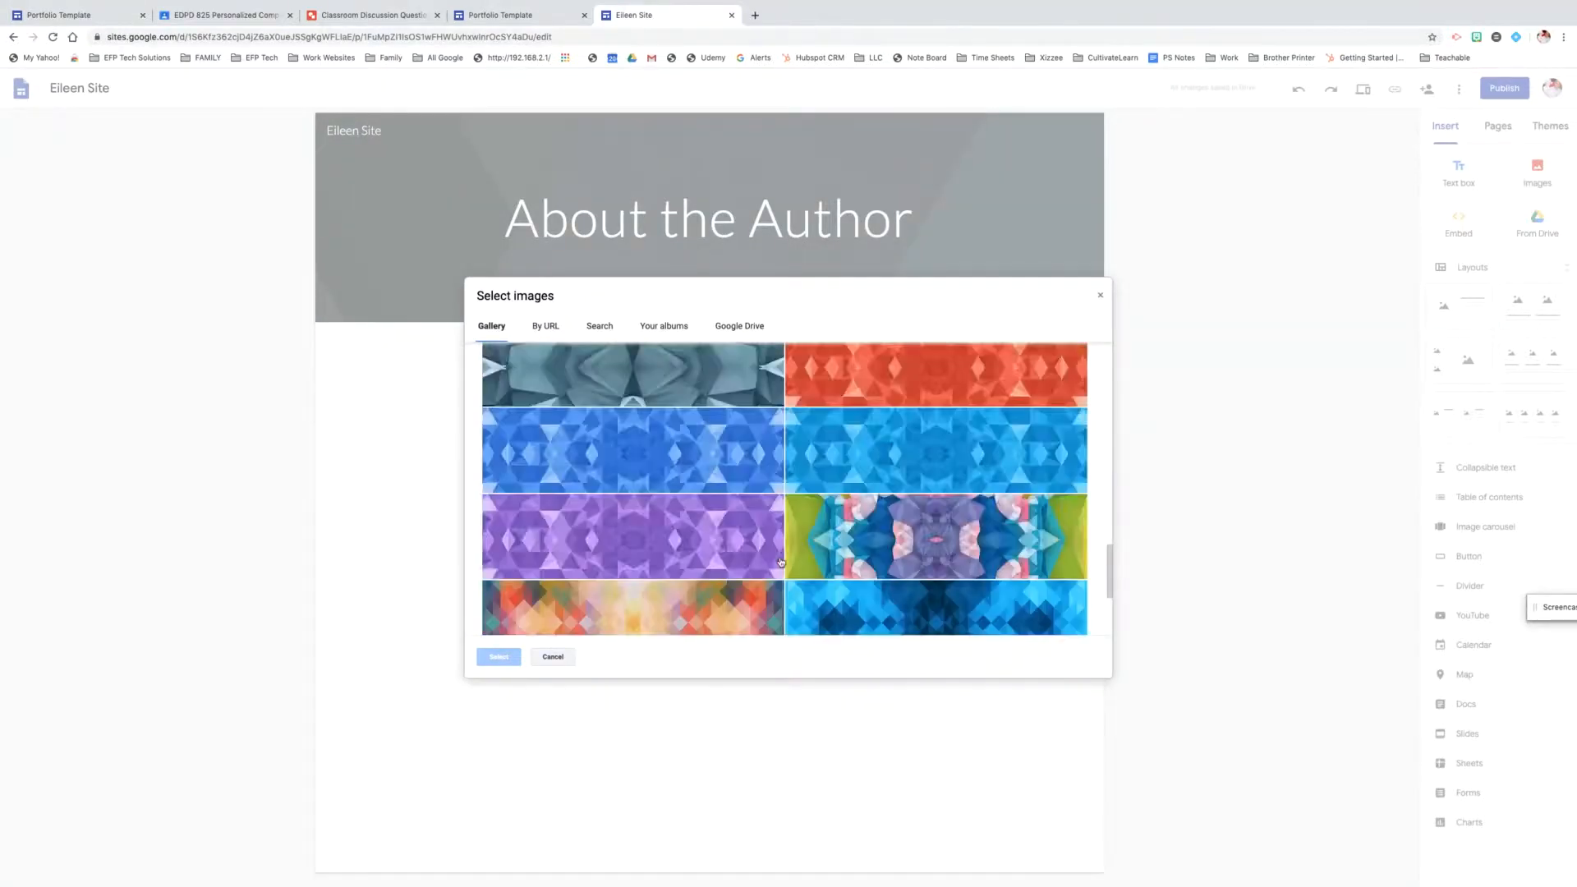
scroll(780, 562, up, 10)
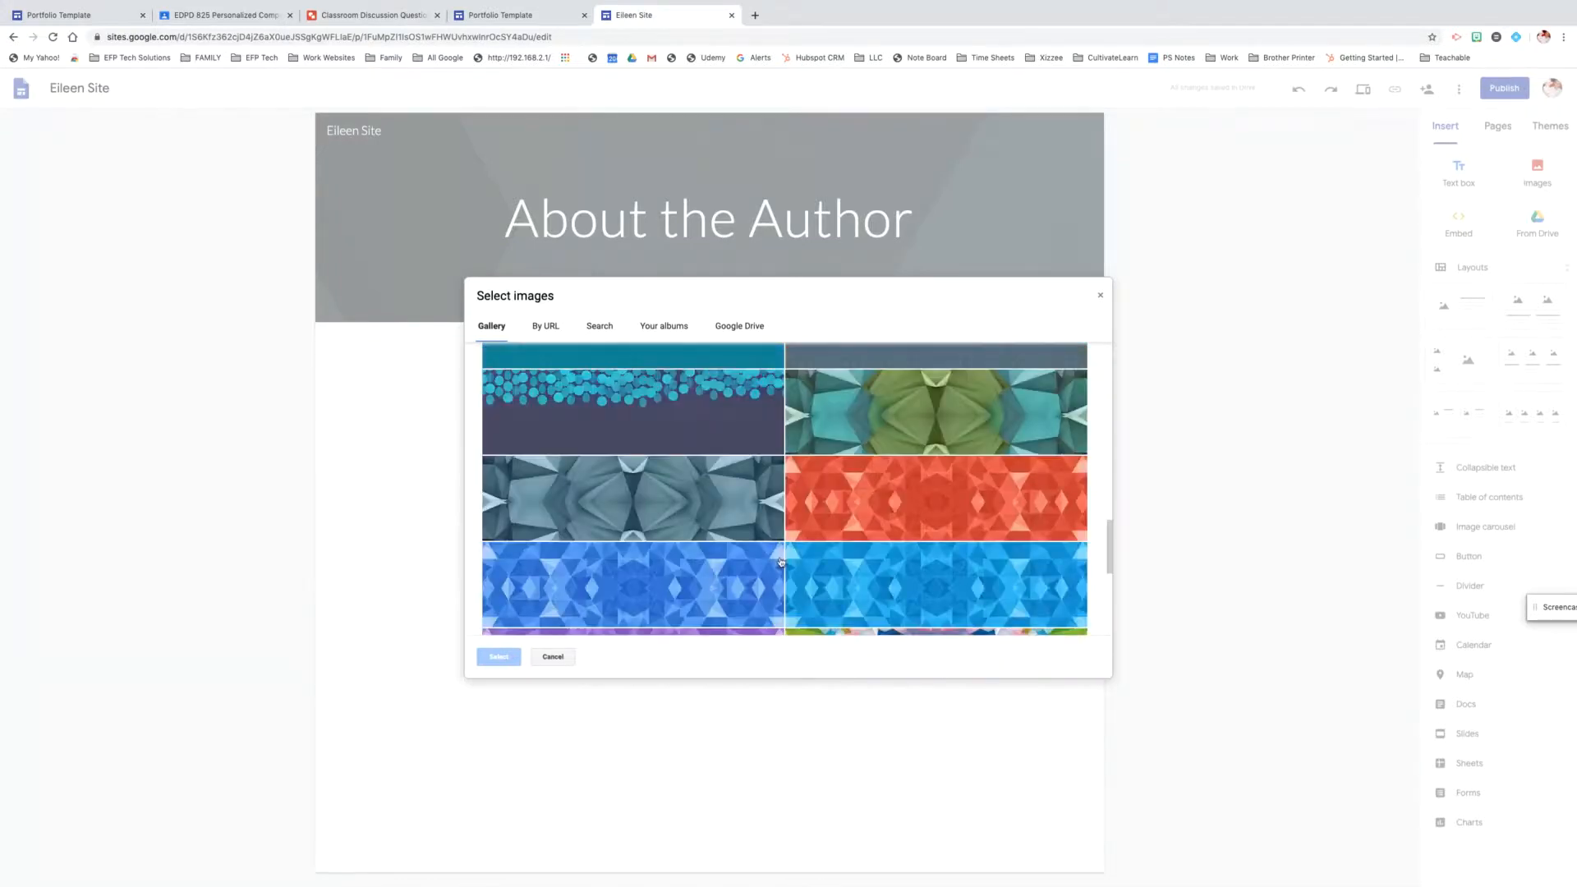
scroll(781, 561, down, 10)
click(919, 420)
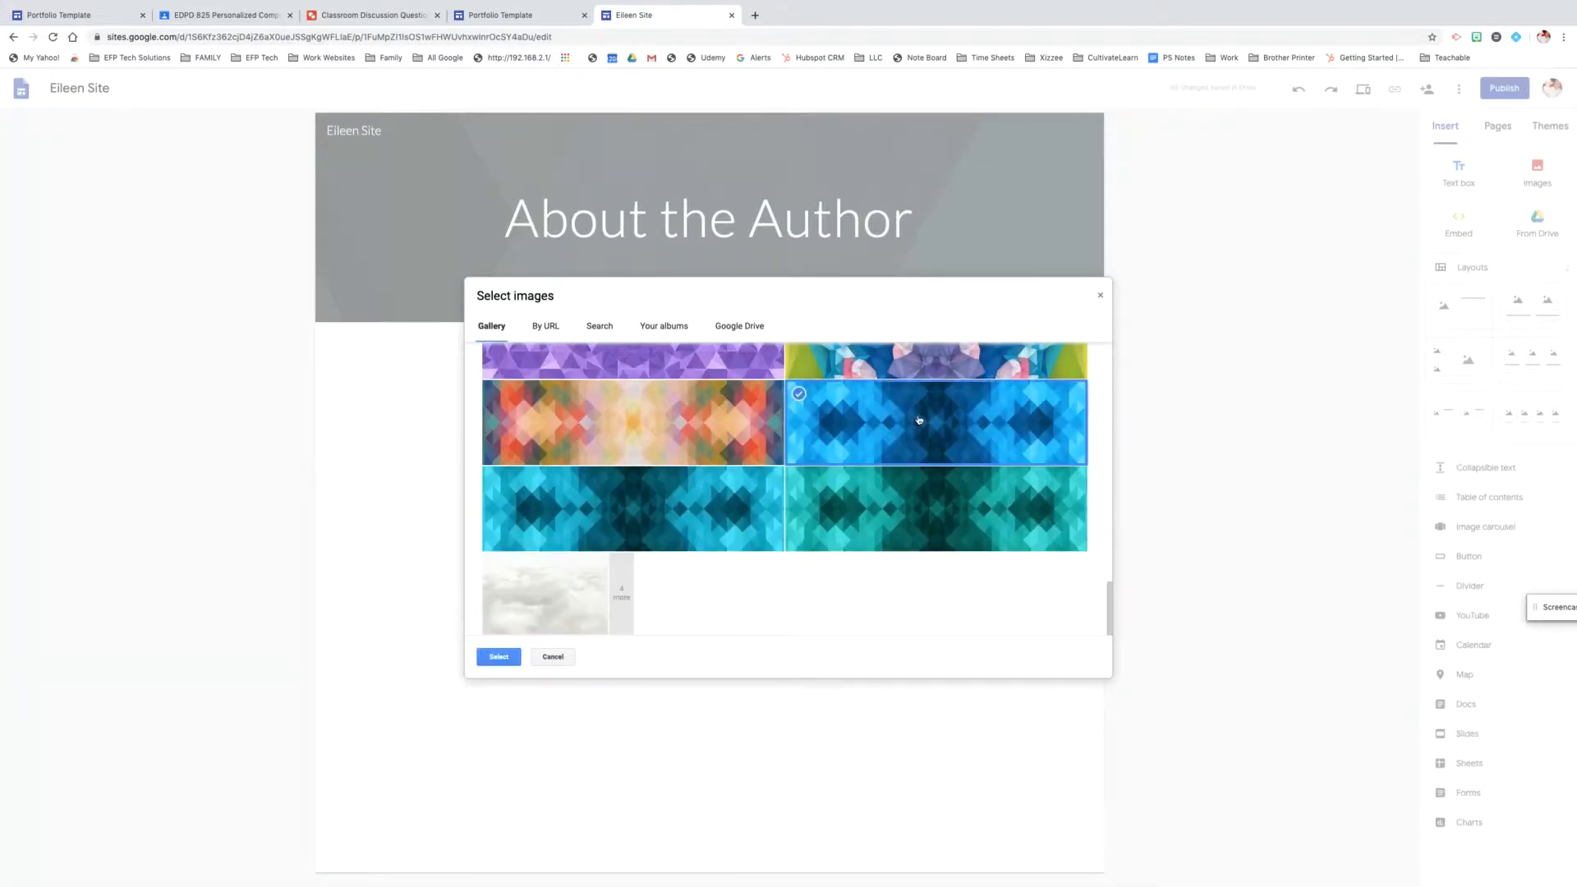
click(498, 658)
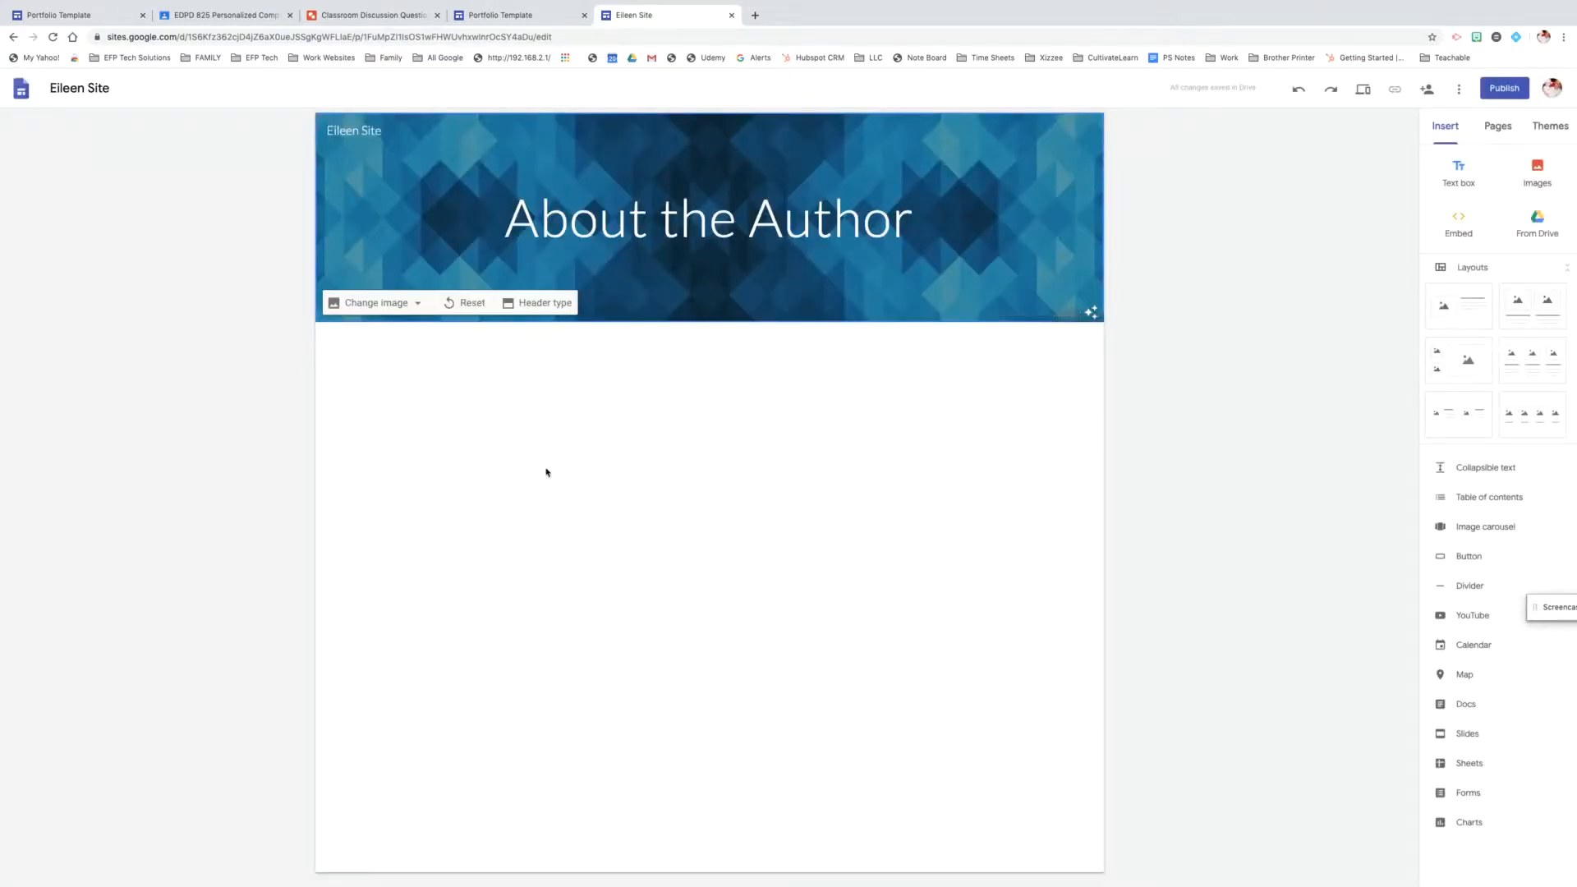
click(418, 306)
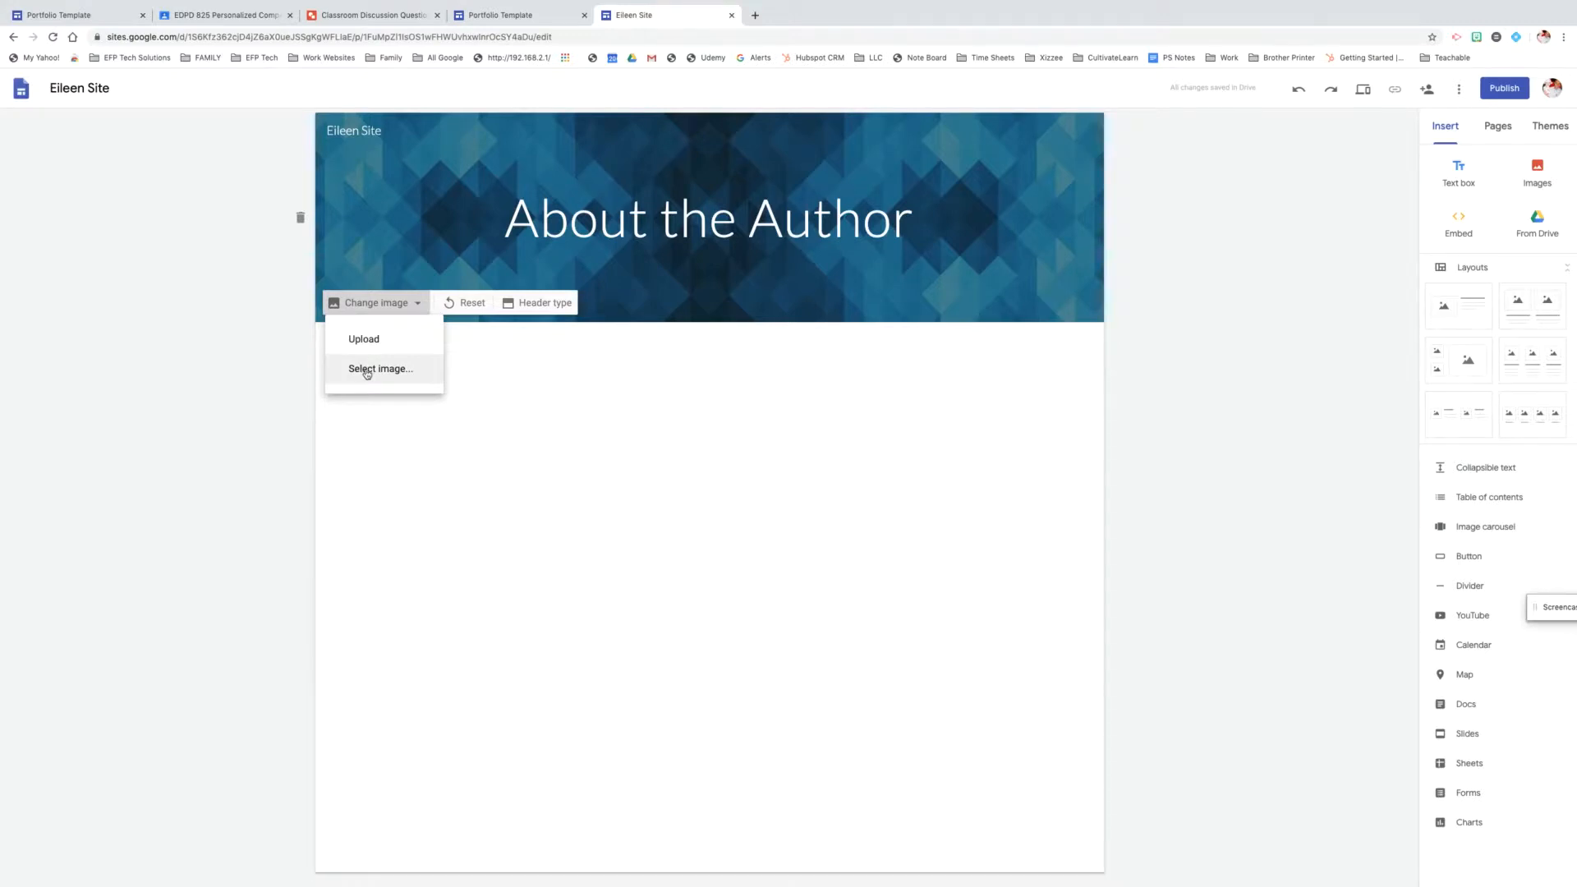
click(463, 473)
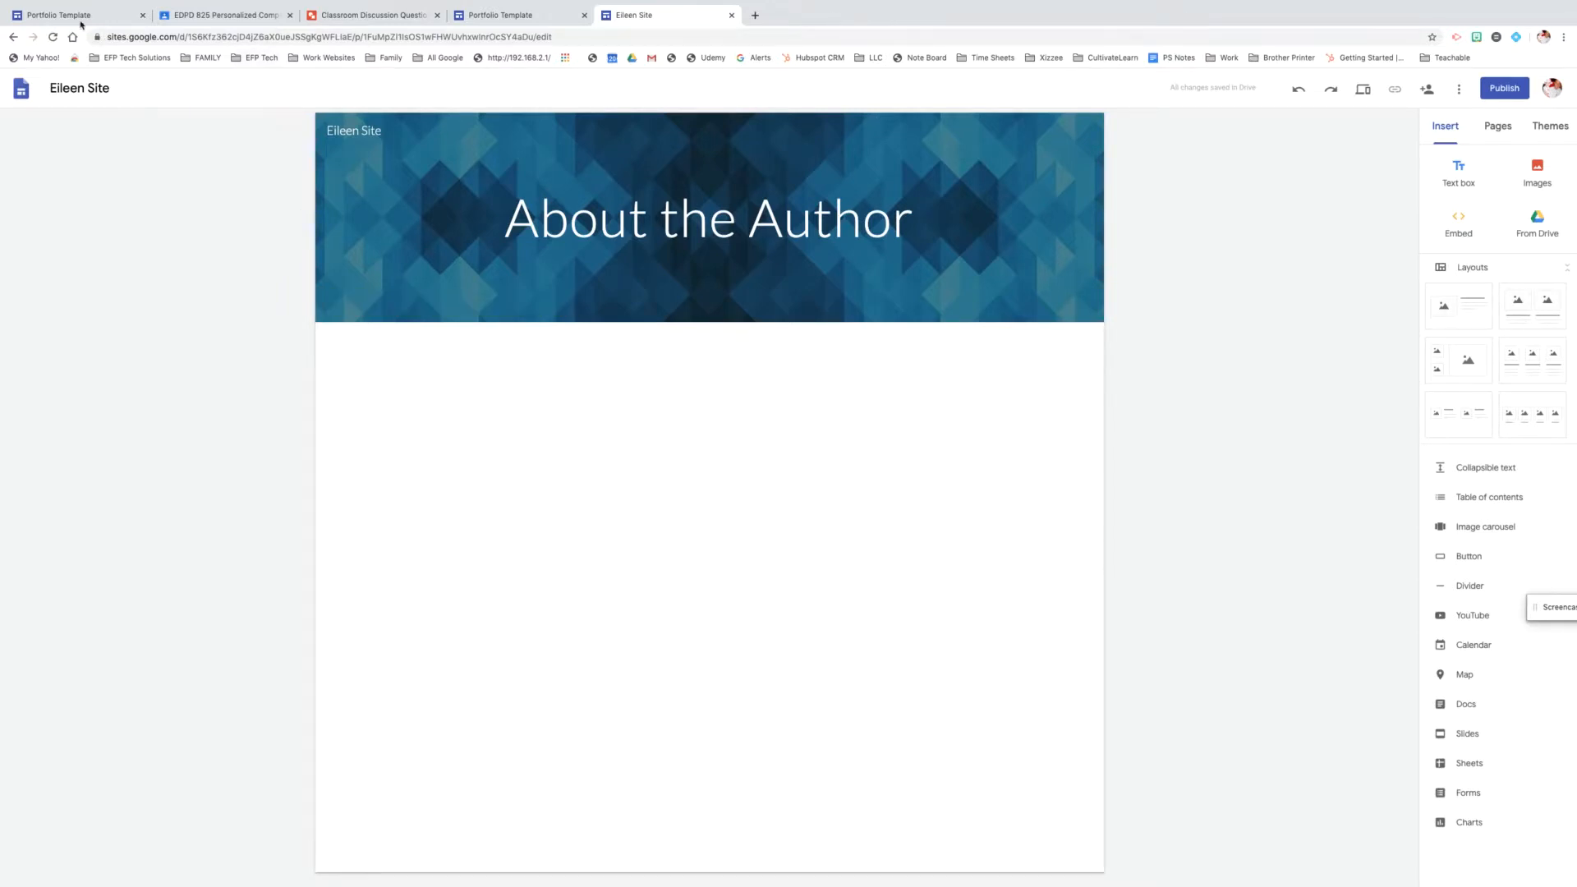
- Exit full-screen mode and widen the browser window so the site editor covers about three quarters of the screen width
mouse_move(83, 5)
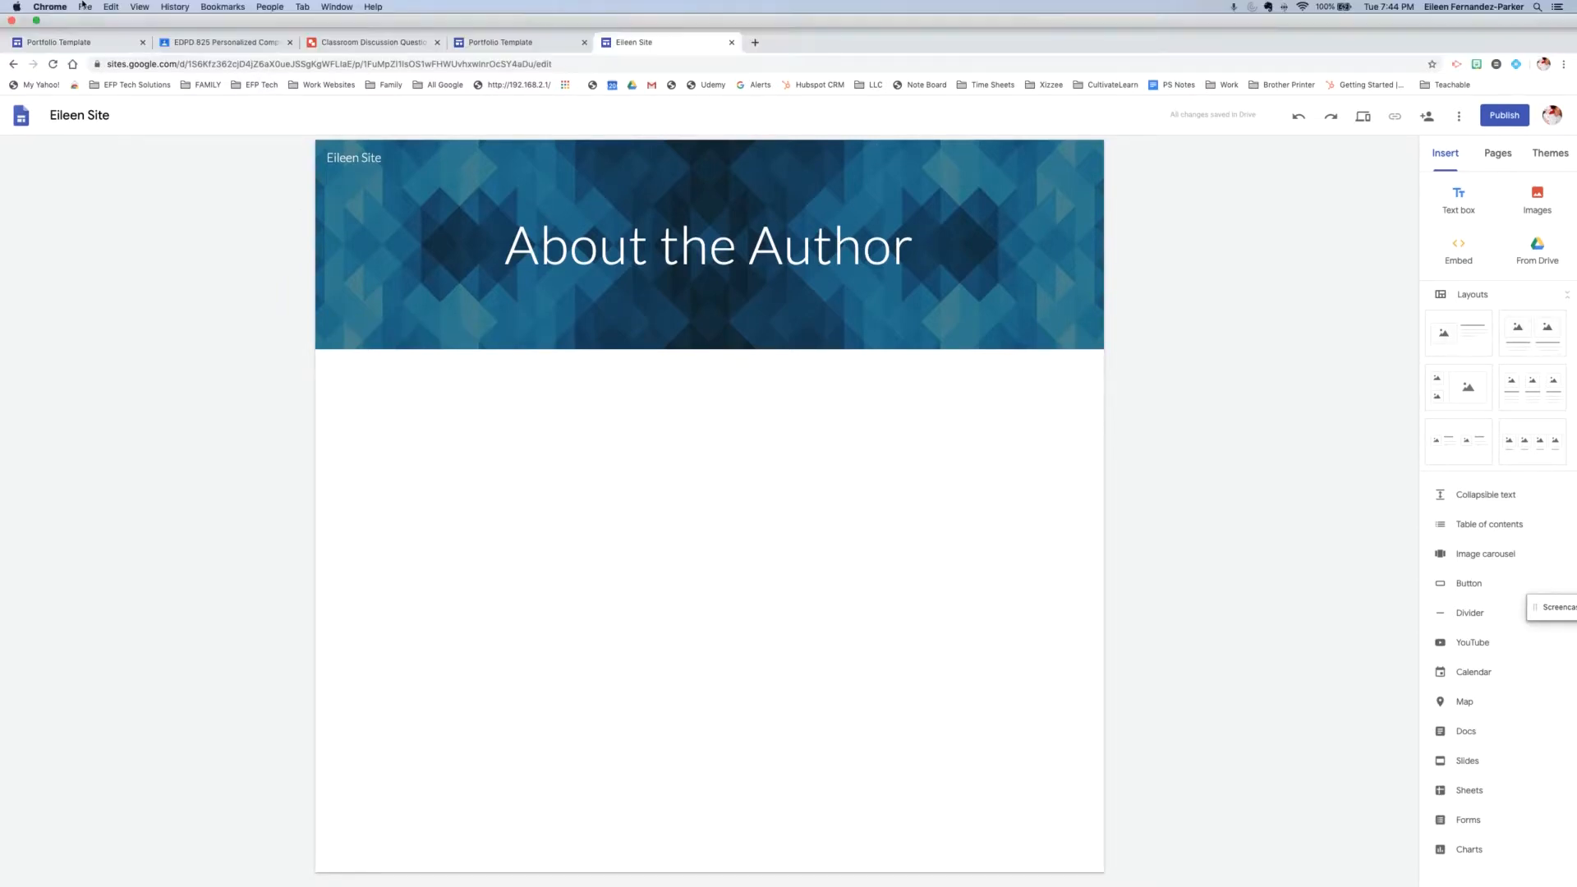
click(37, 22)
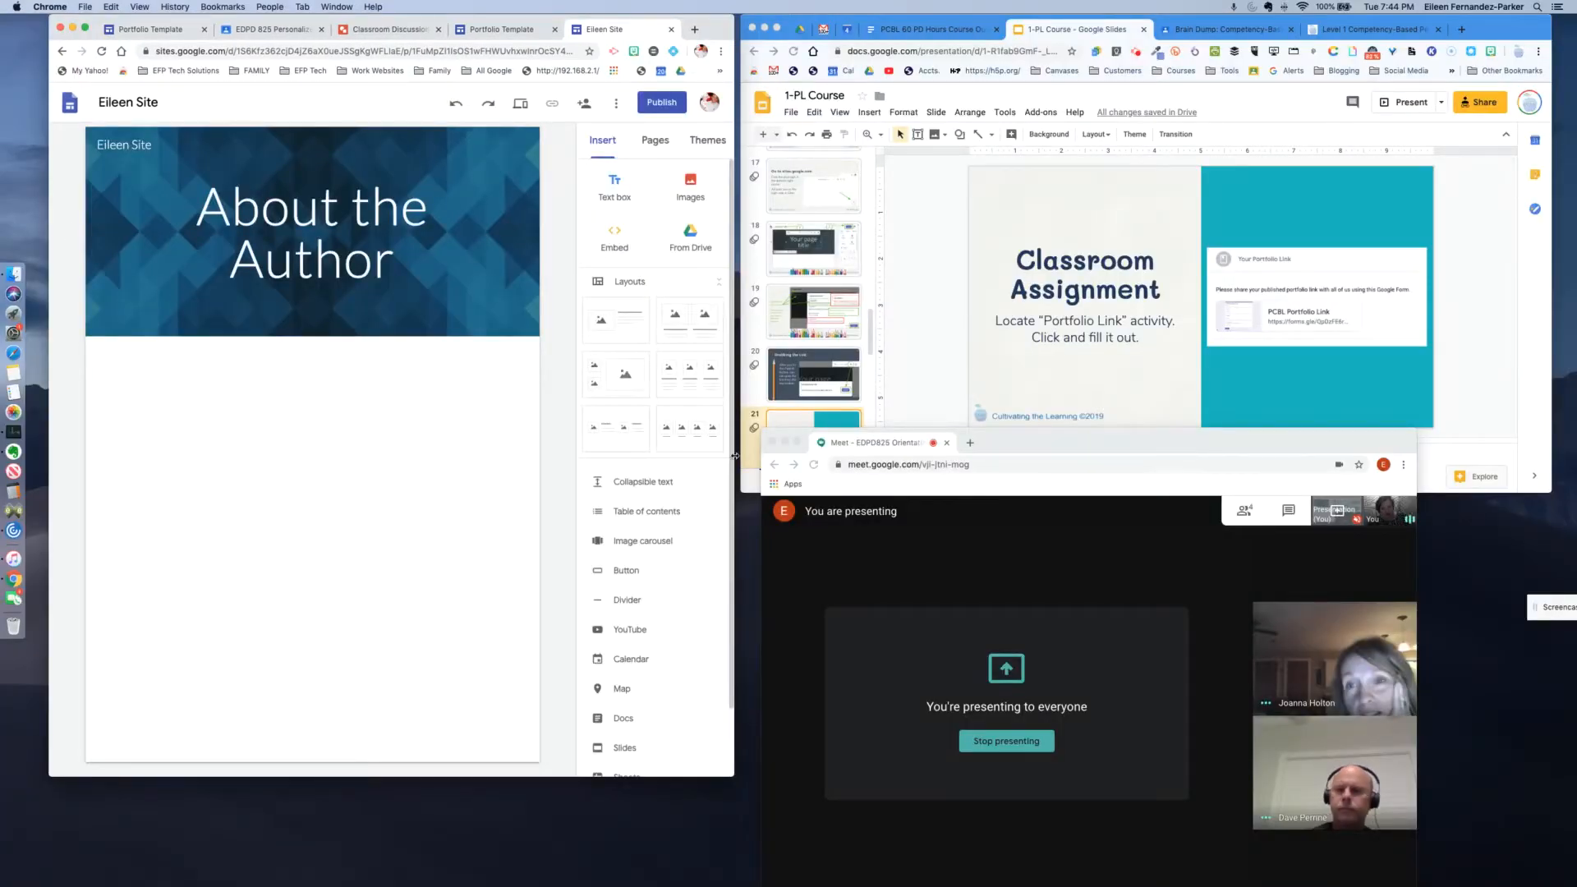
drag(733, 431, 1012, 442)
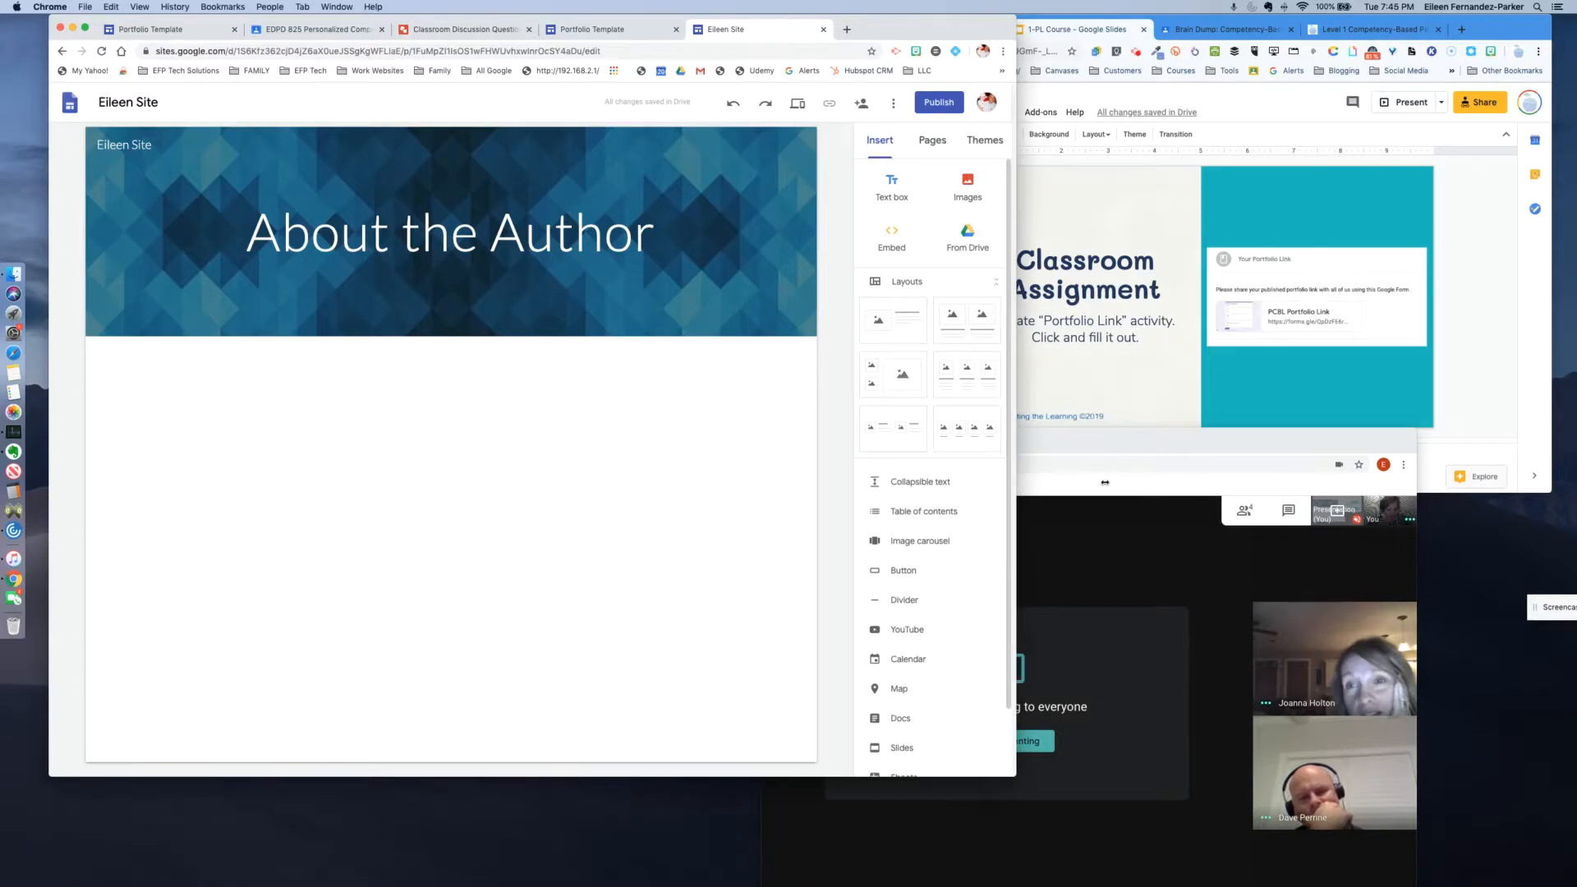
drag(1012, 484, 1198, 480)
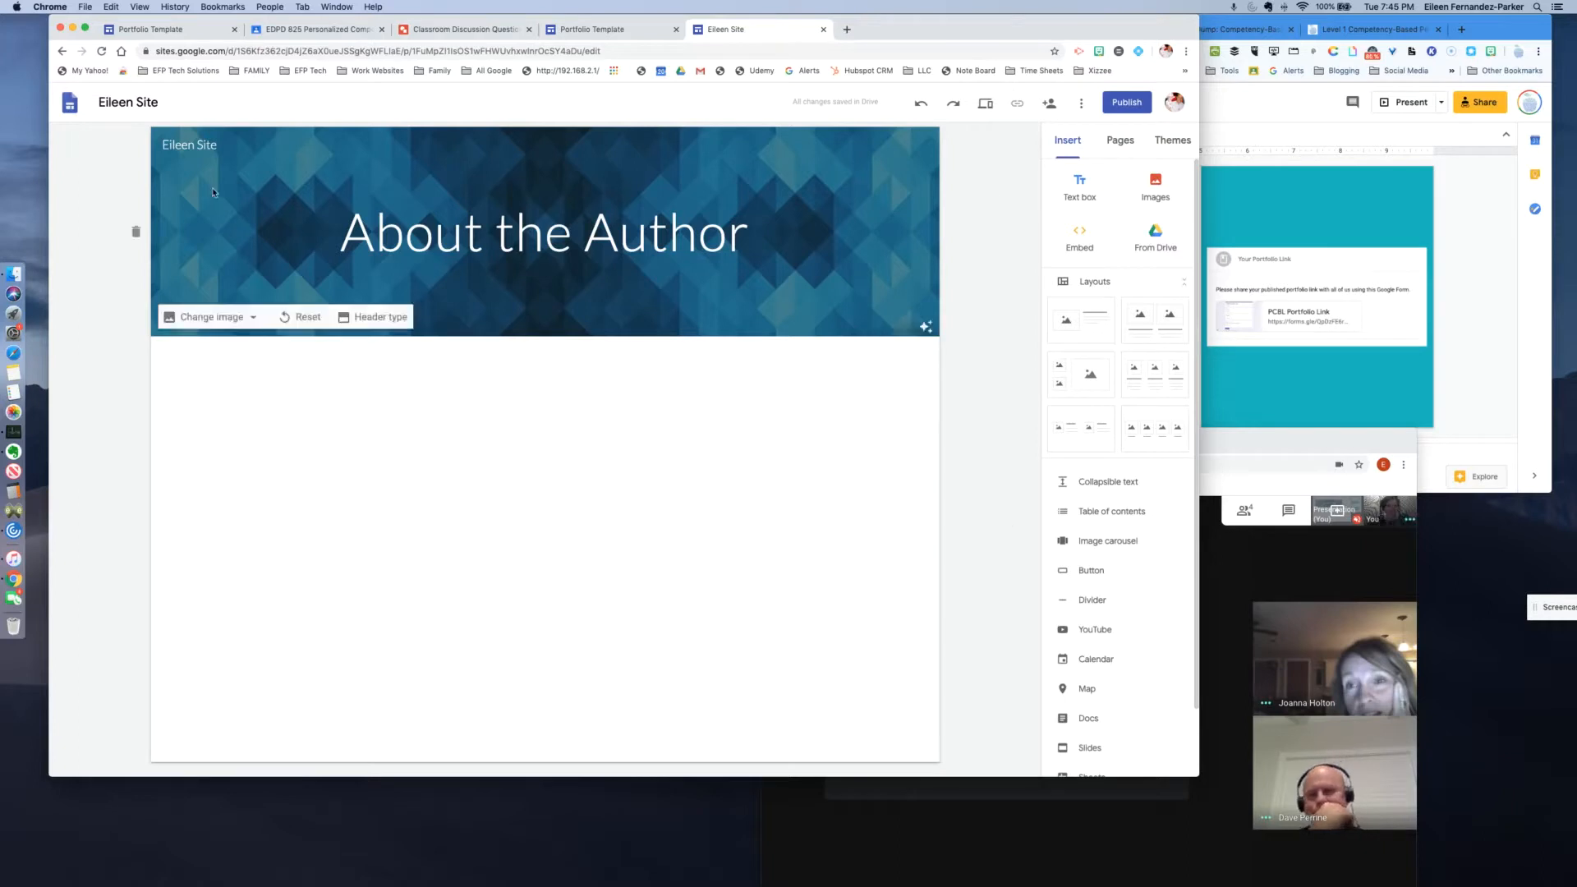
click(120, 101)
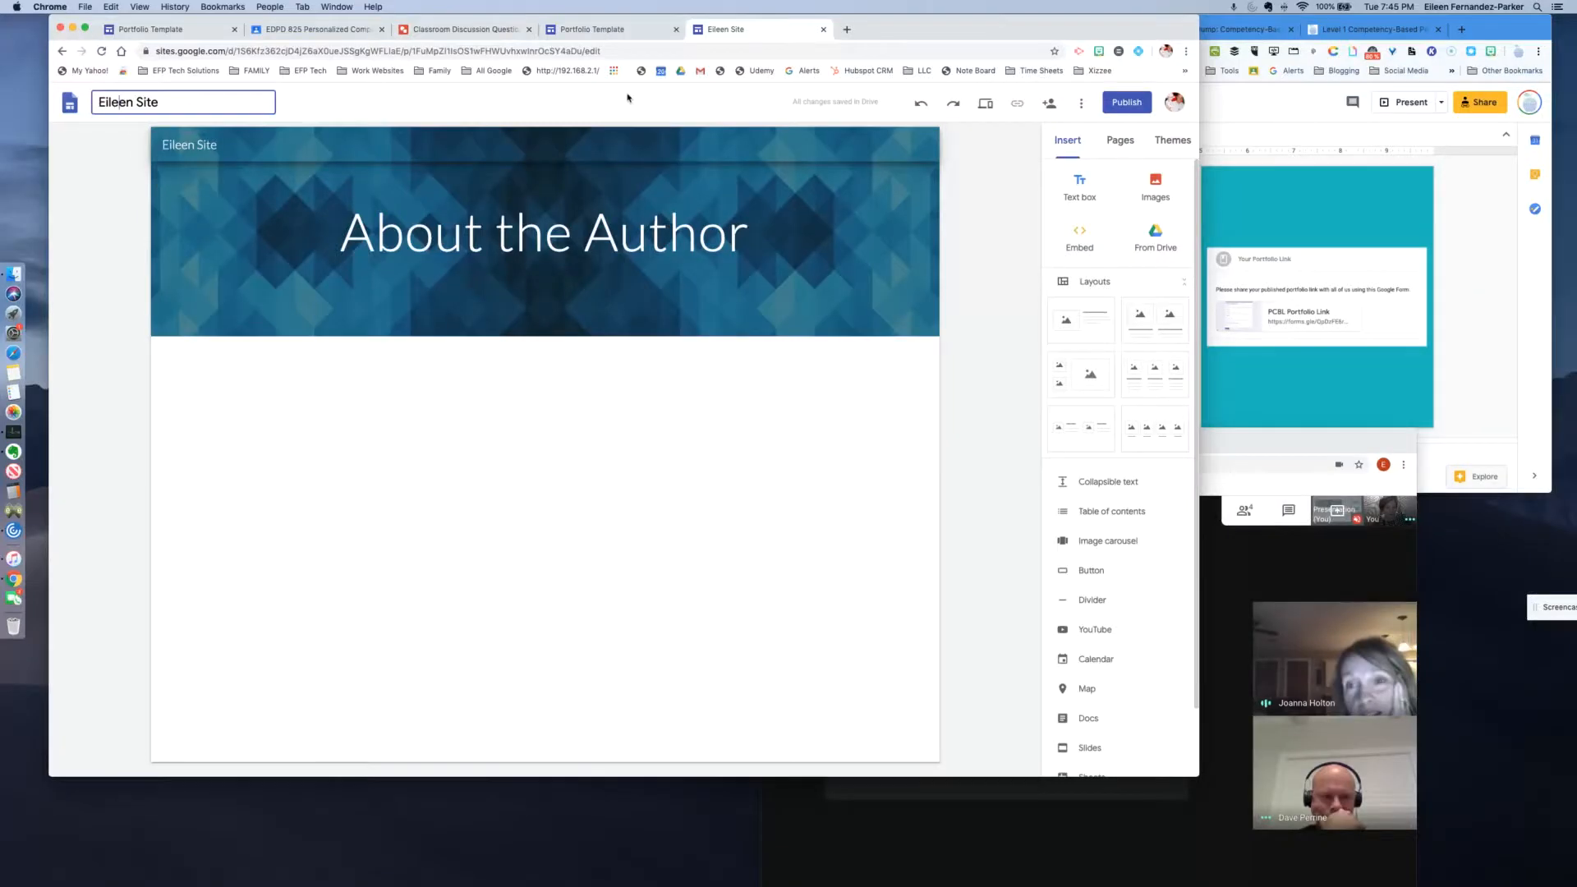
- Start publishing the site and try the owner's first name, alone and with "-site" added, as the web address
click(1126, 103)
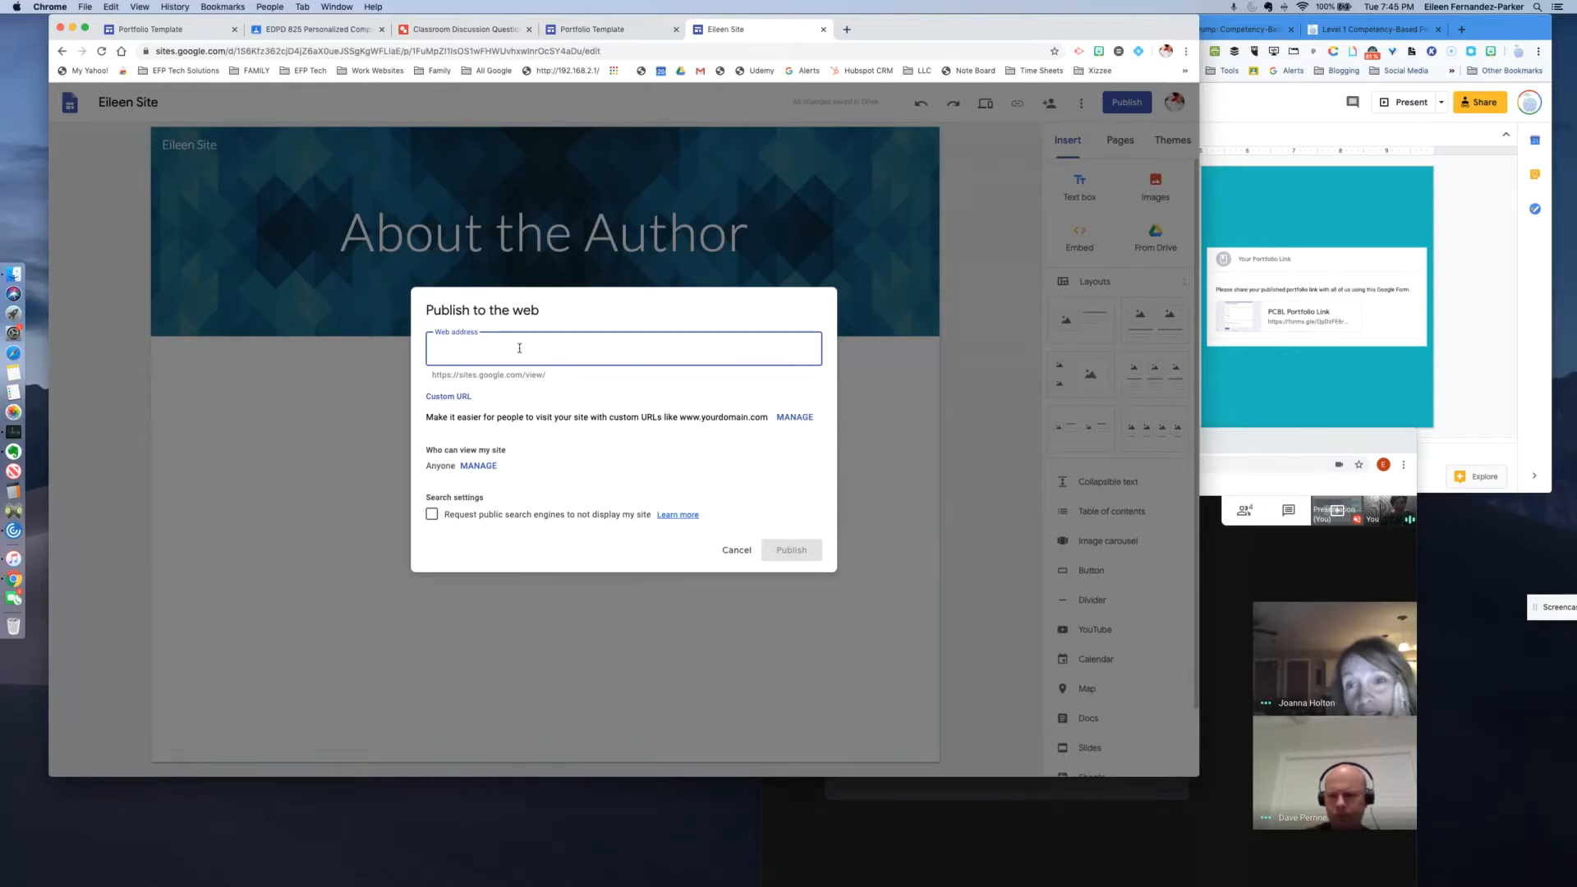
text(eileen)
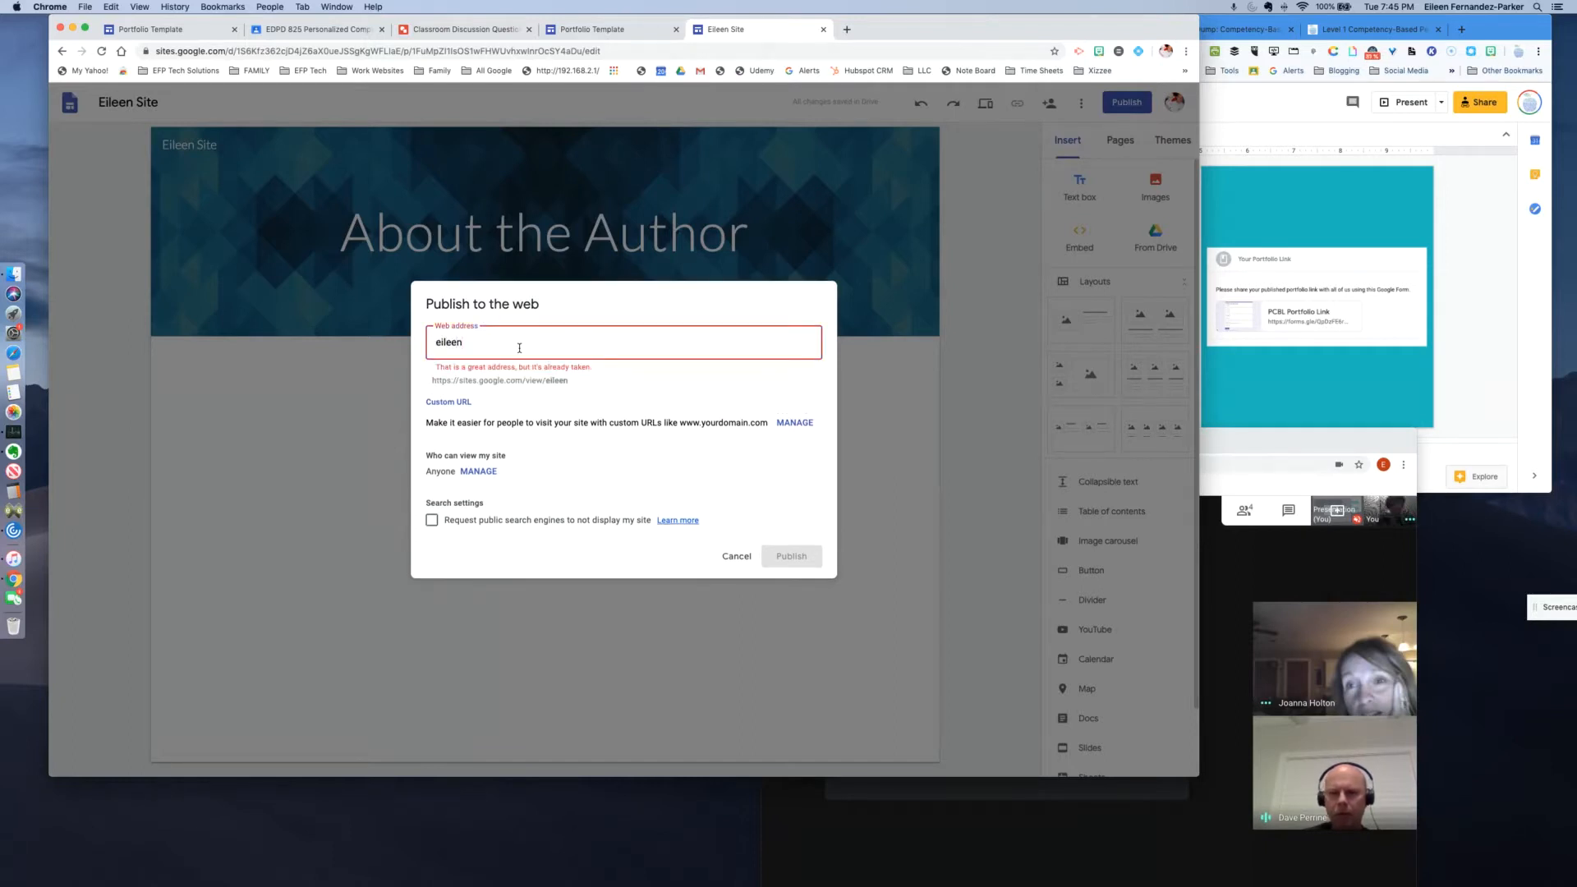
text(-)
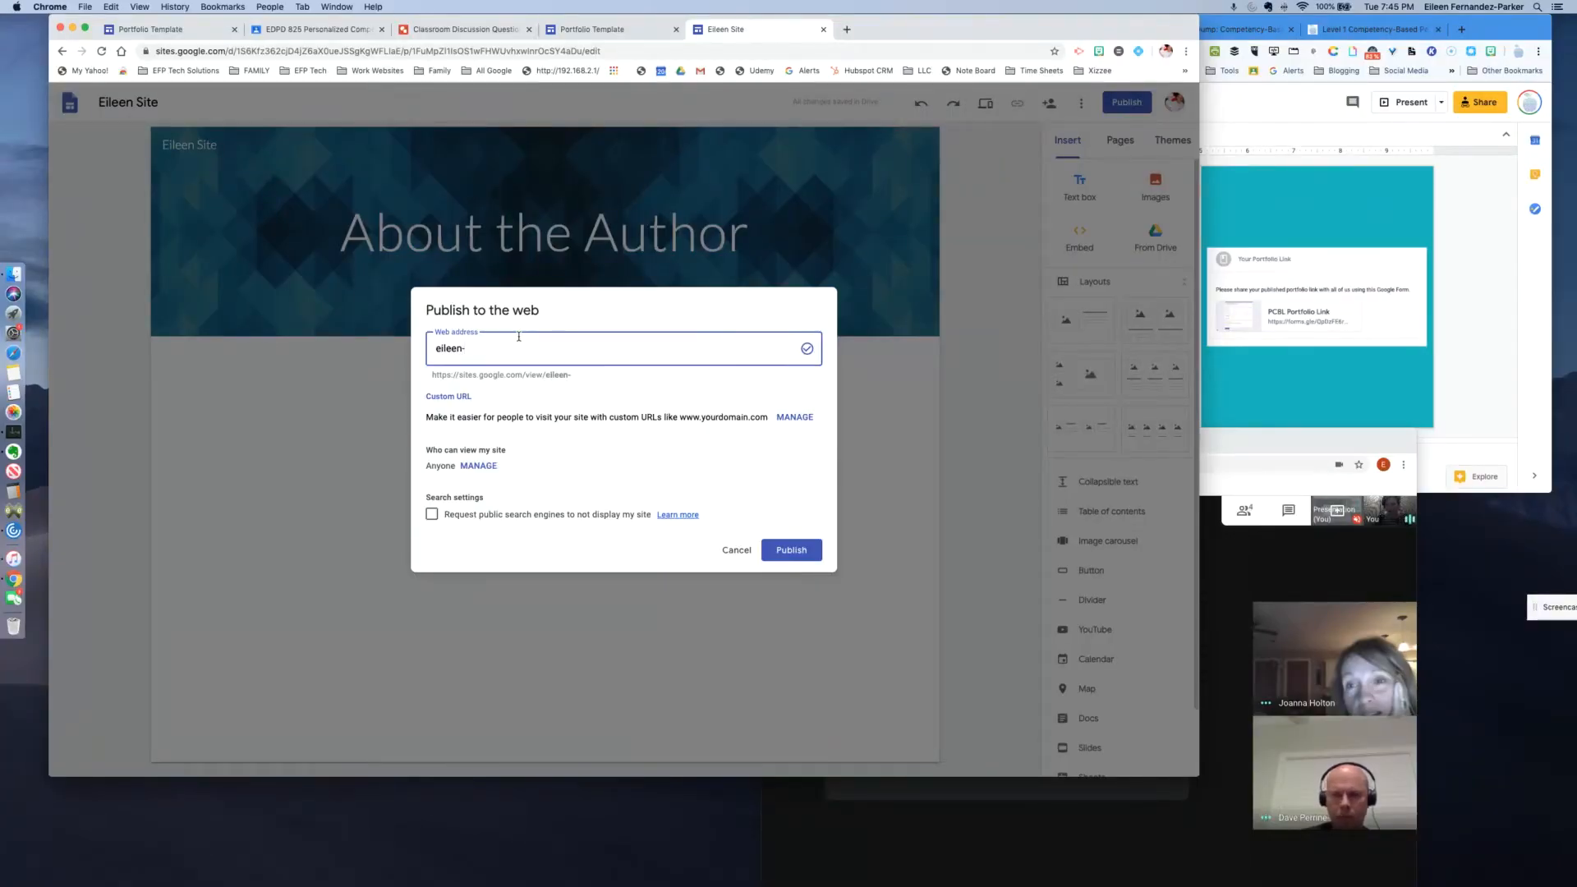
text(site)
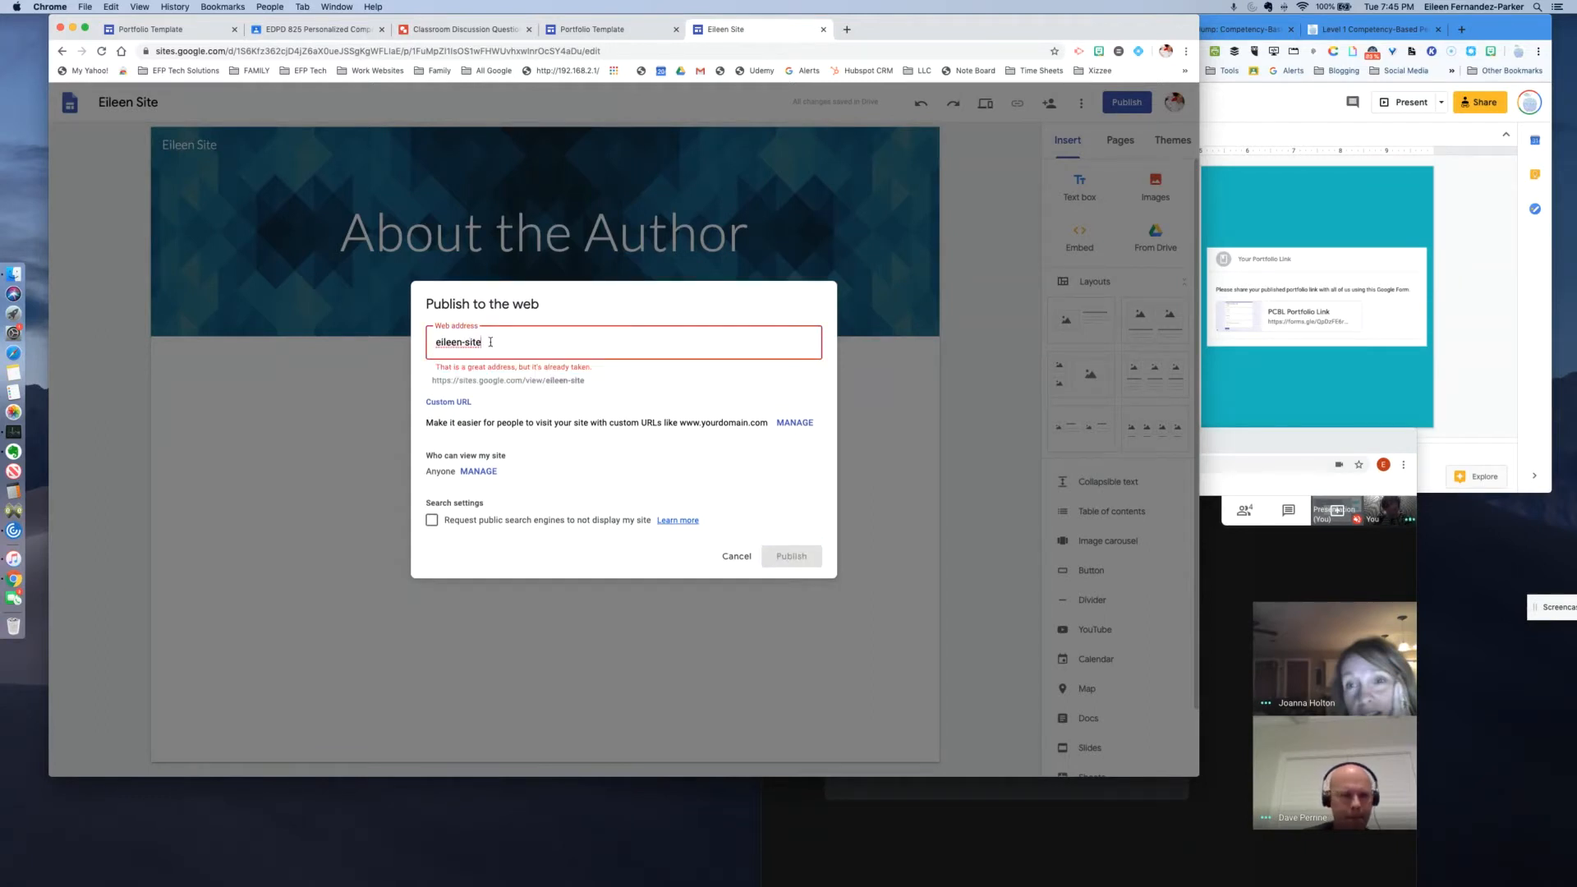
key(BackSpace)
key(BackSpace)
key(BackSpace)
key(BackSpace)
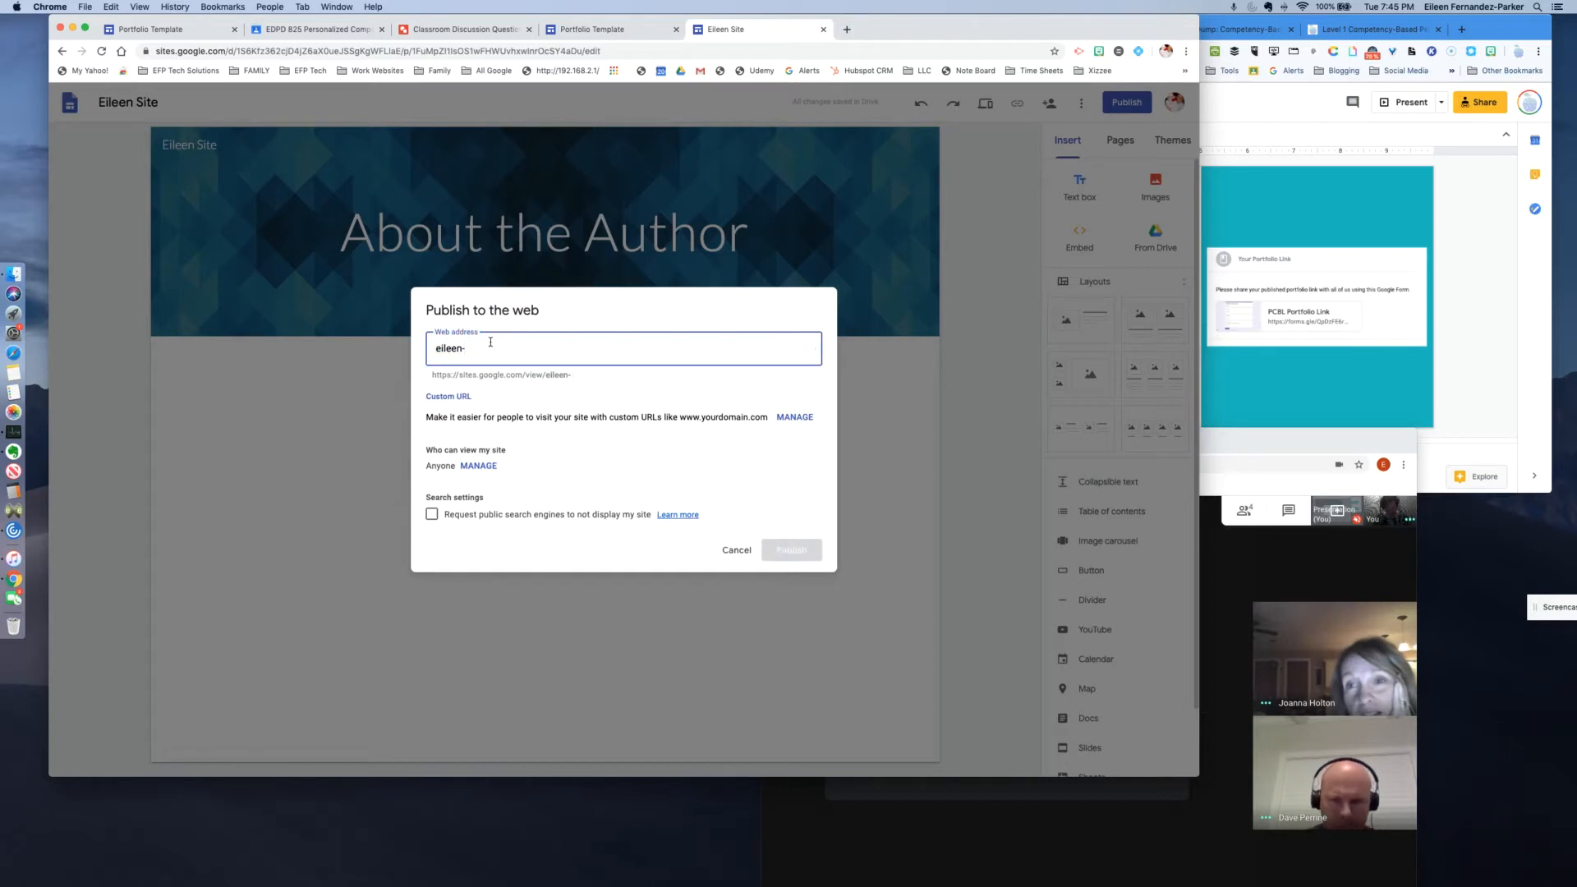
- Try the owner's first name followed by "-portfolio" as the web address and clear the entry
text(portfolio)
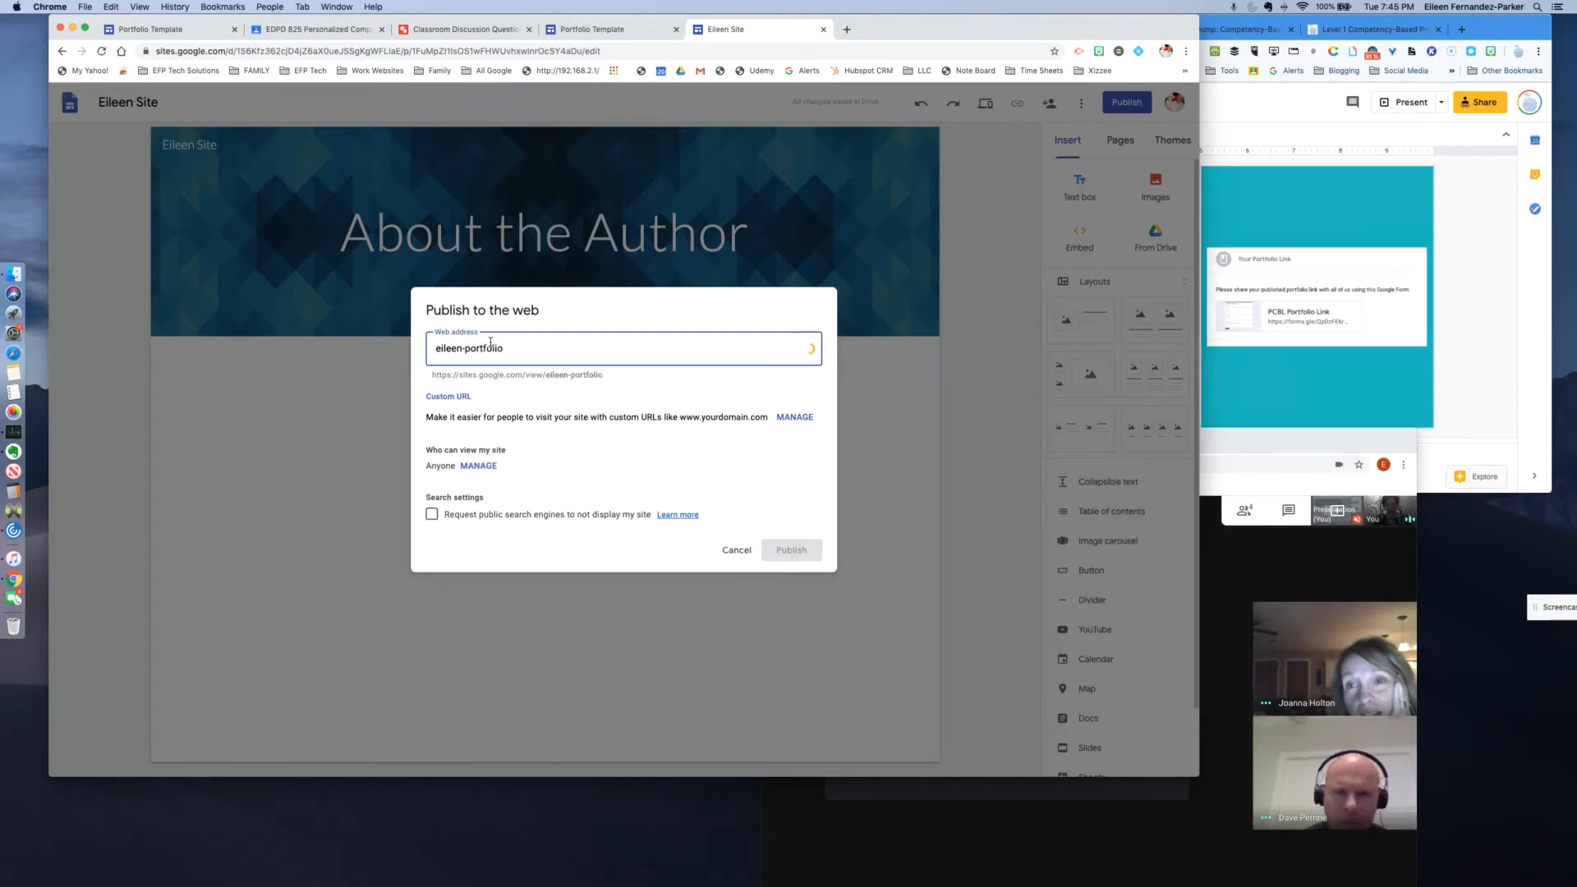
key(BackSpace)
key(BackSpace)
key(BackSpace)
key(BackSpace)
key(BackSpace)
key(BackSpace)
key(BackSpace)
key(BackSpace)
key(BackSpace)
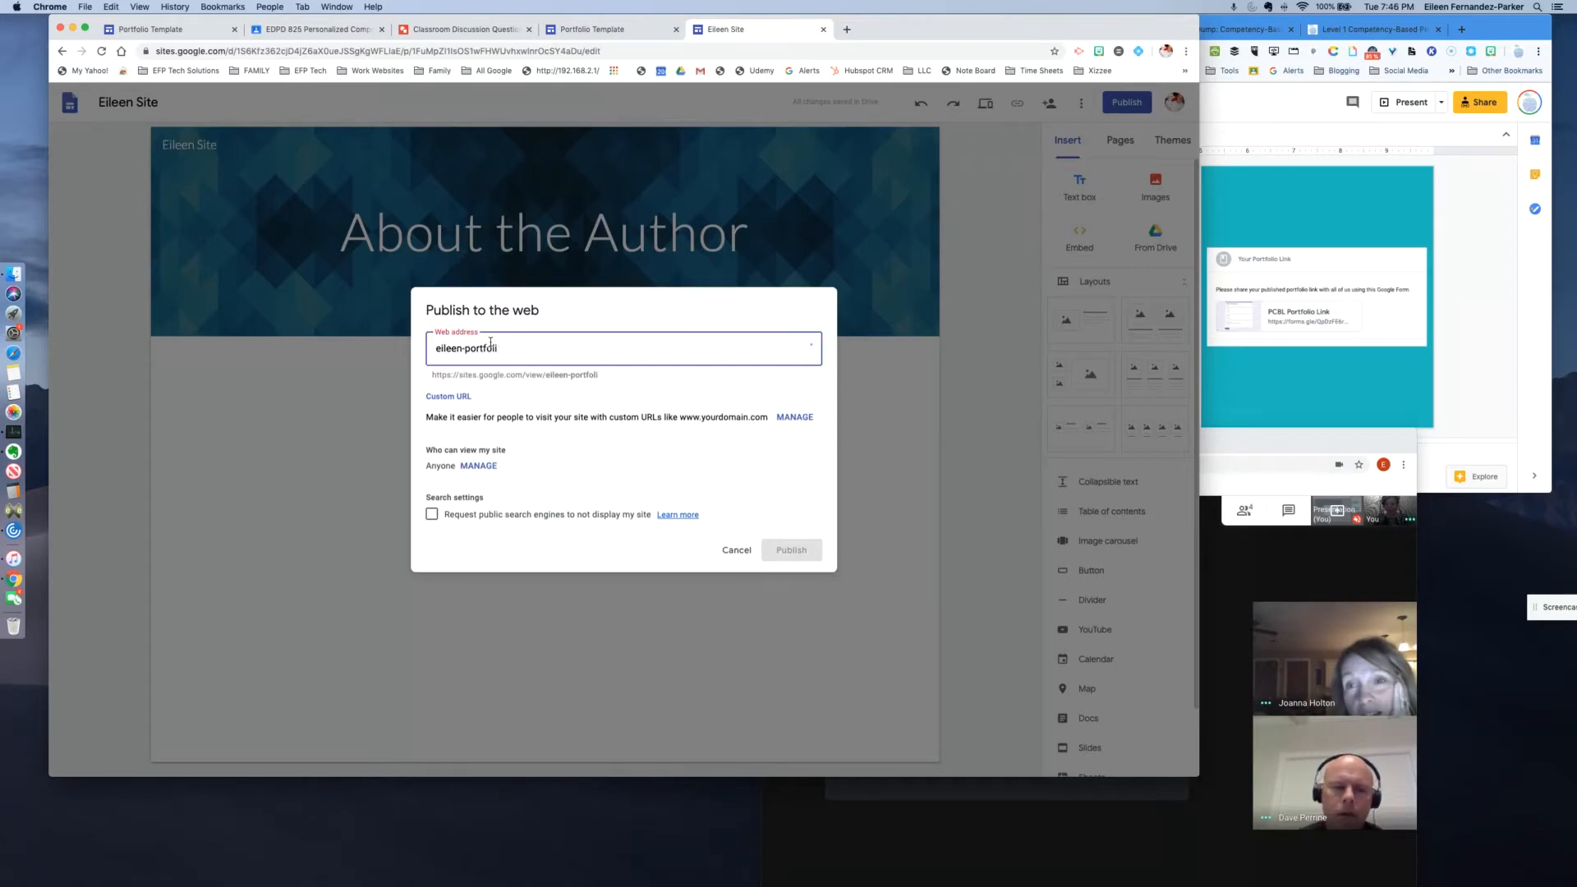
key(BackSpace)
key(BackSpace)
key(BackSpace)
key(BackSpace)
key(BackSpace)
key(BackSpace)
key(BackSpace)
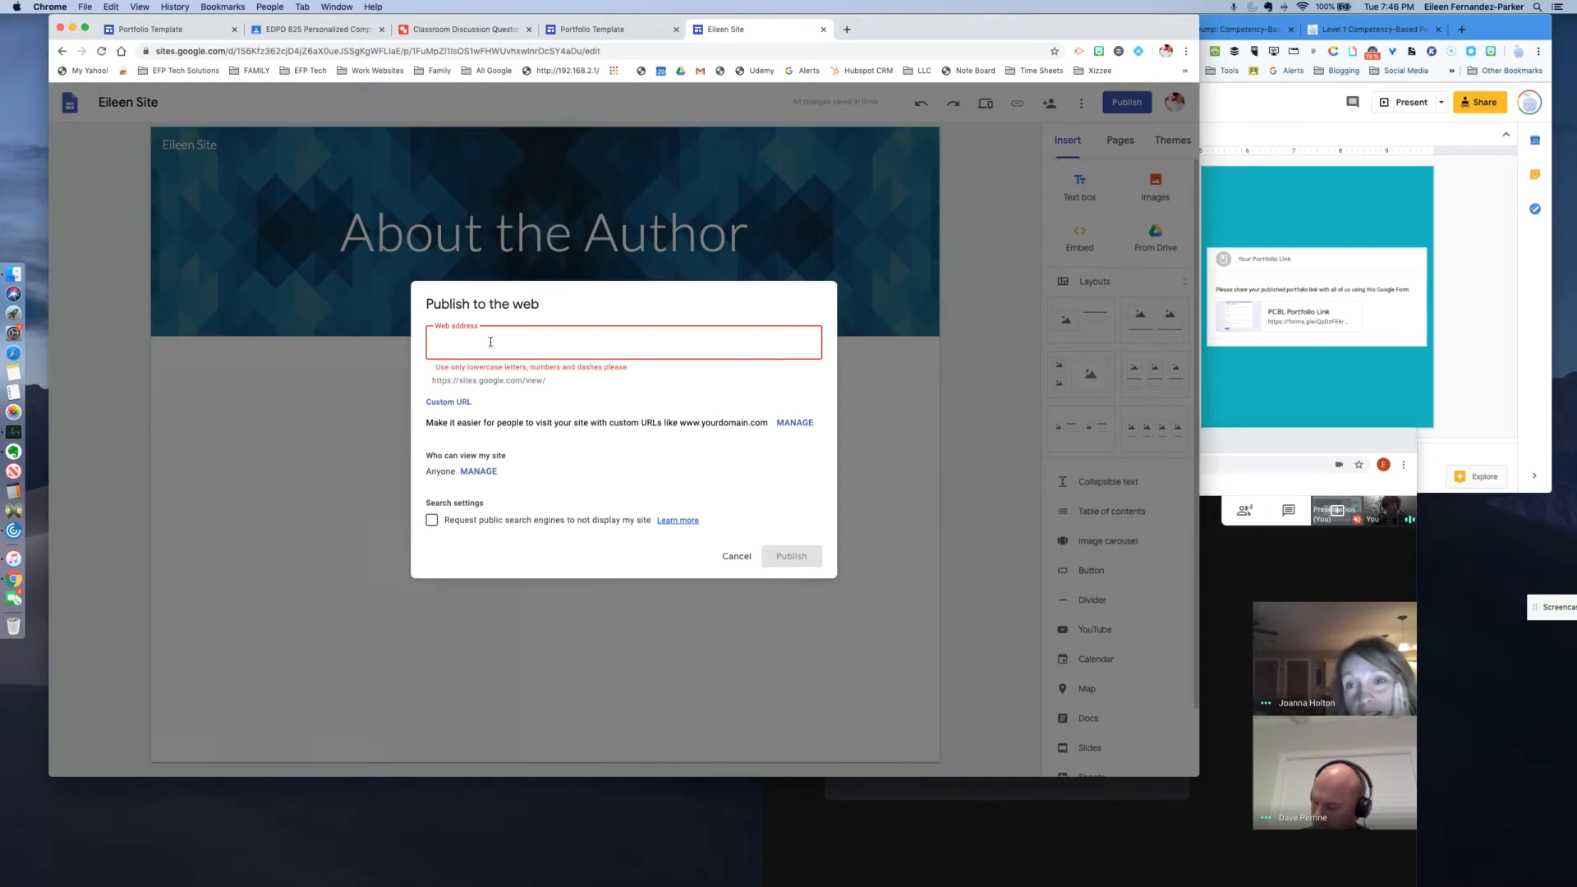
- Enter a web address made of "2020-", the owner's first name and "-site"
text(2020)
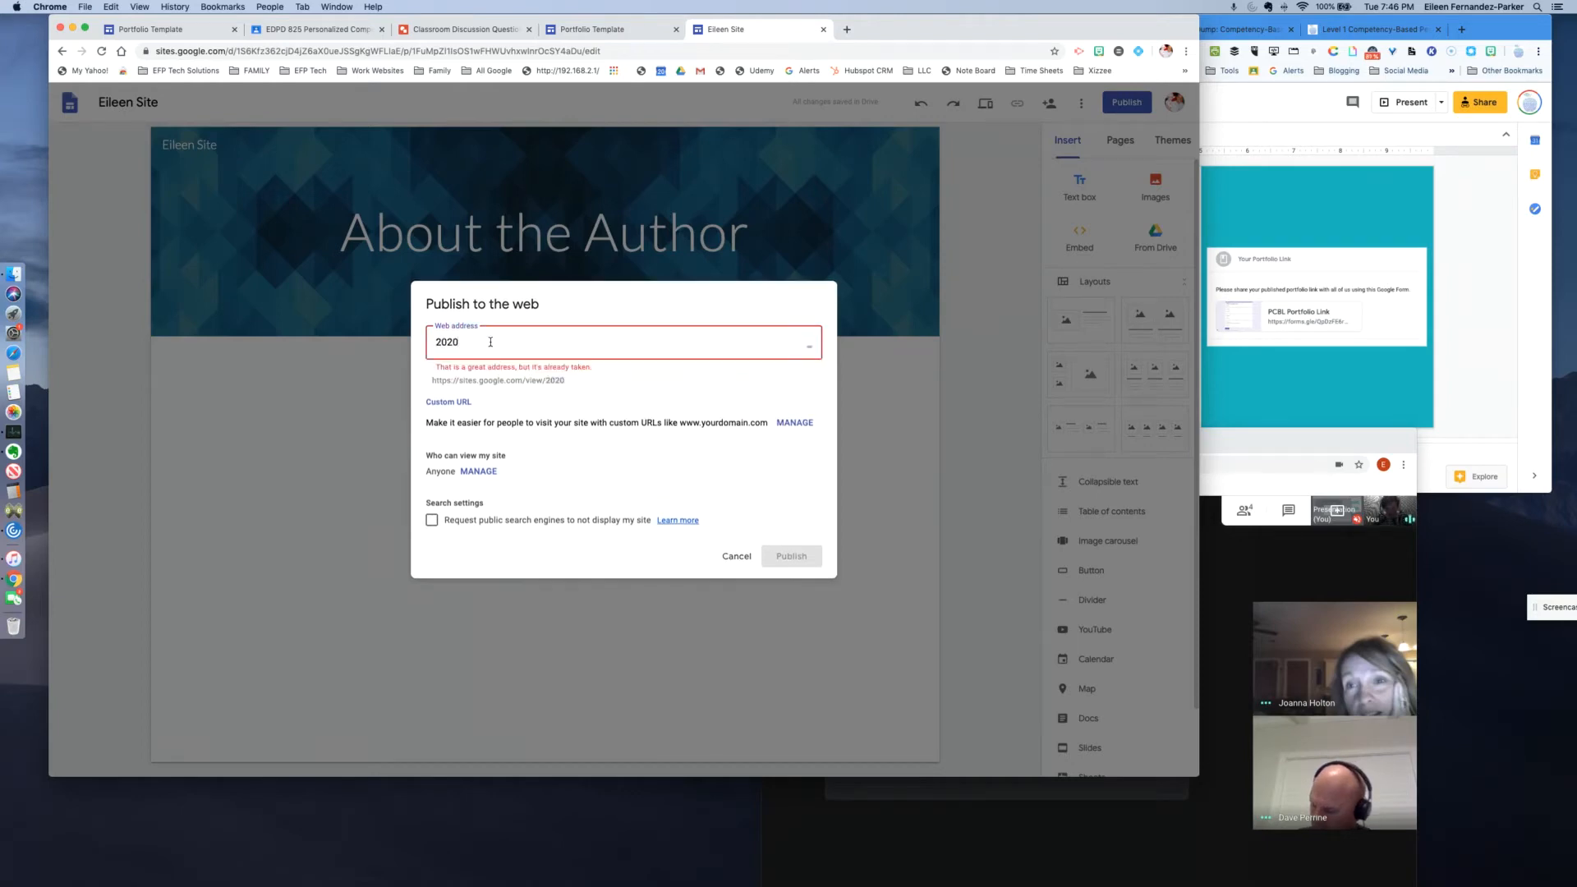
text(-eie)
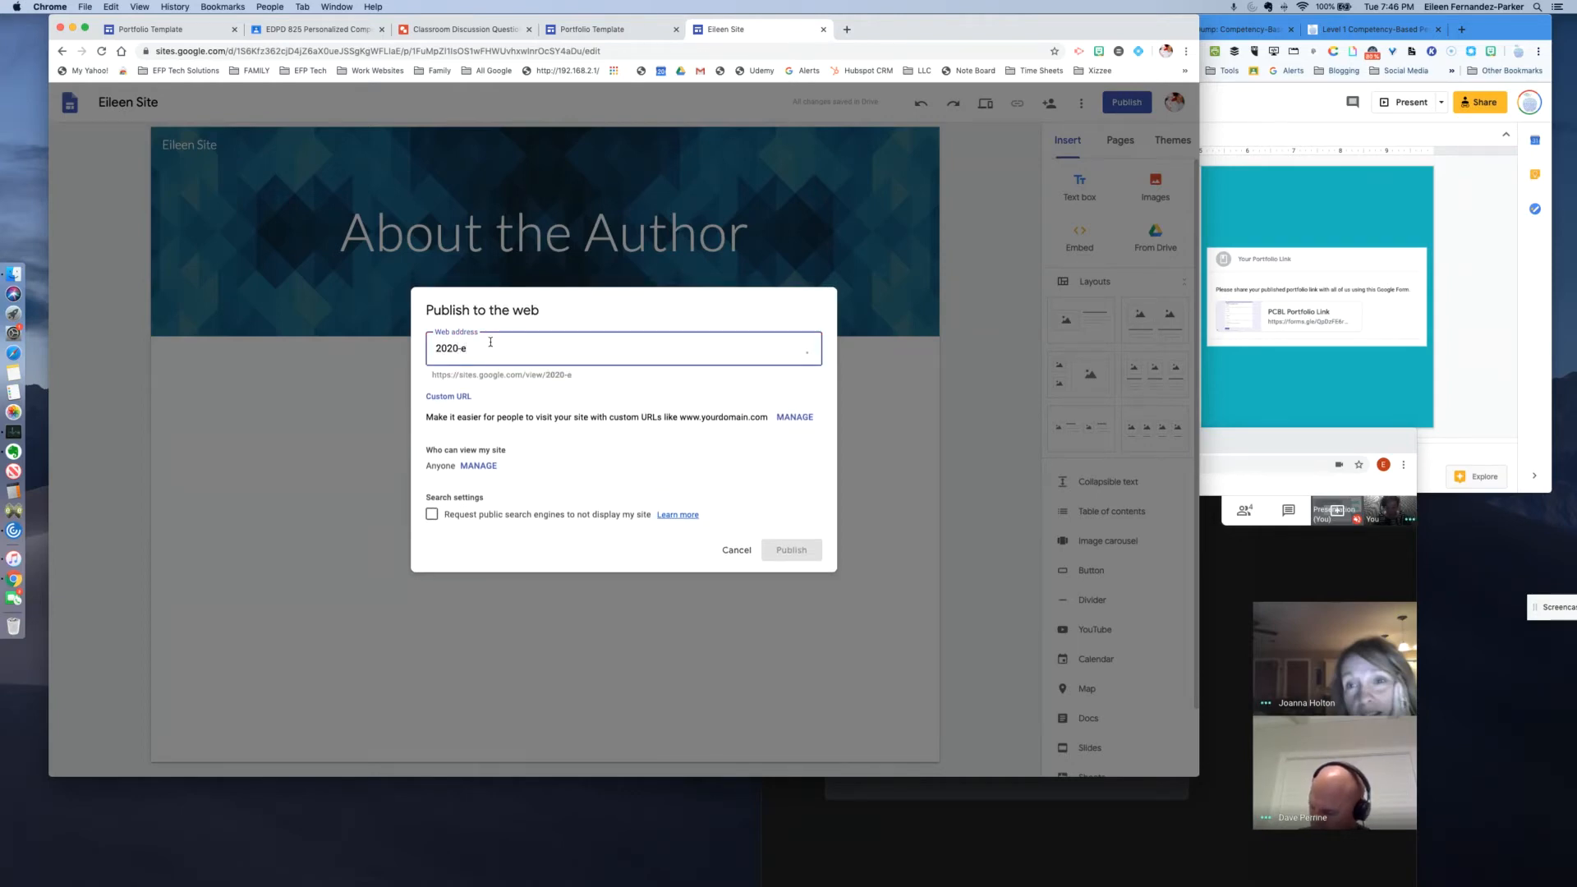
key(BackSpace)
text(leen)
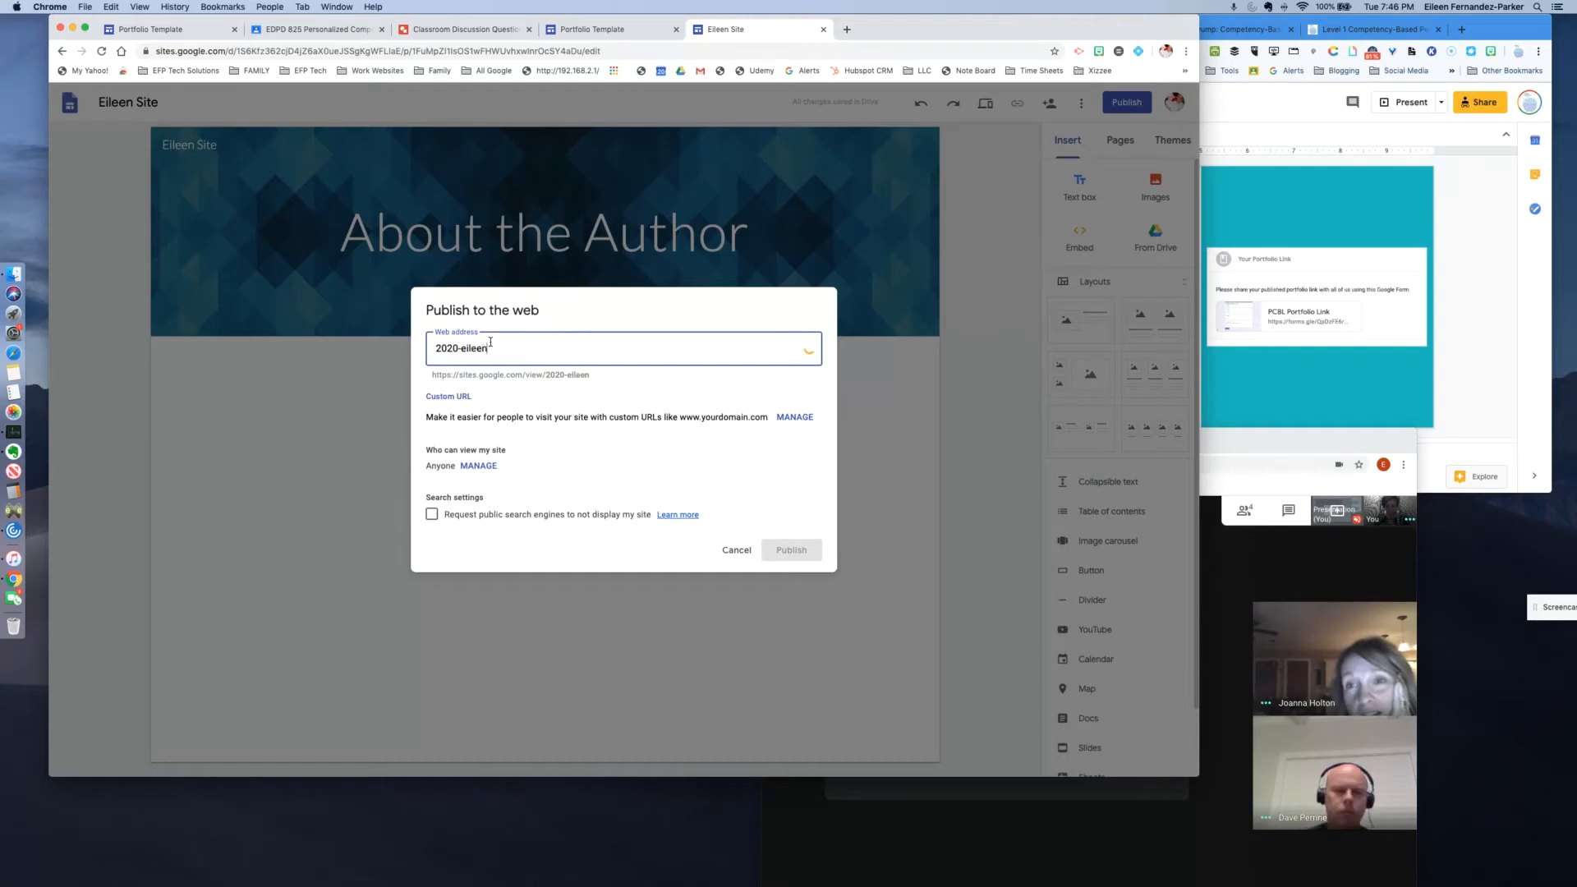
text(-site)
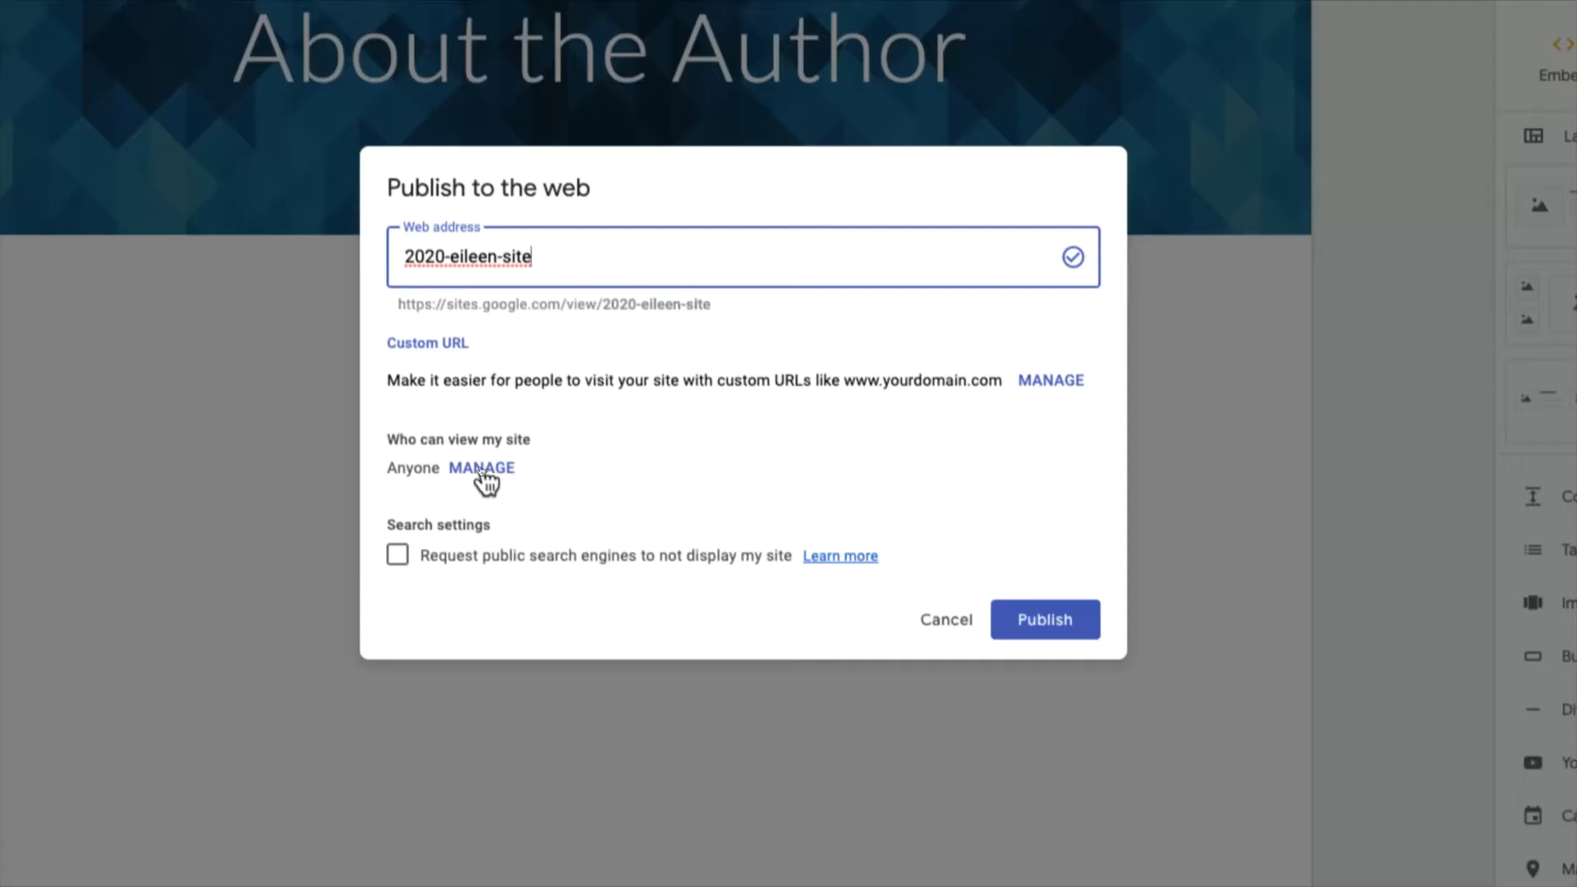
- Review who can view and edit the site and the access levels for invited people, and close the sharing settings
click(482, 470)
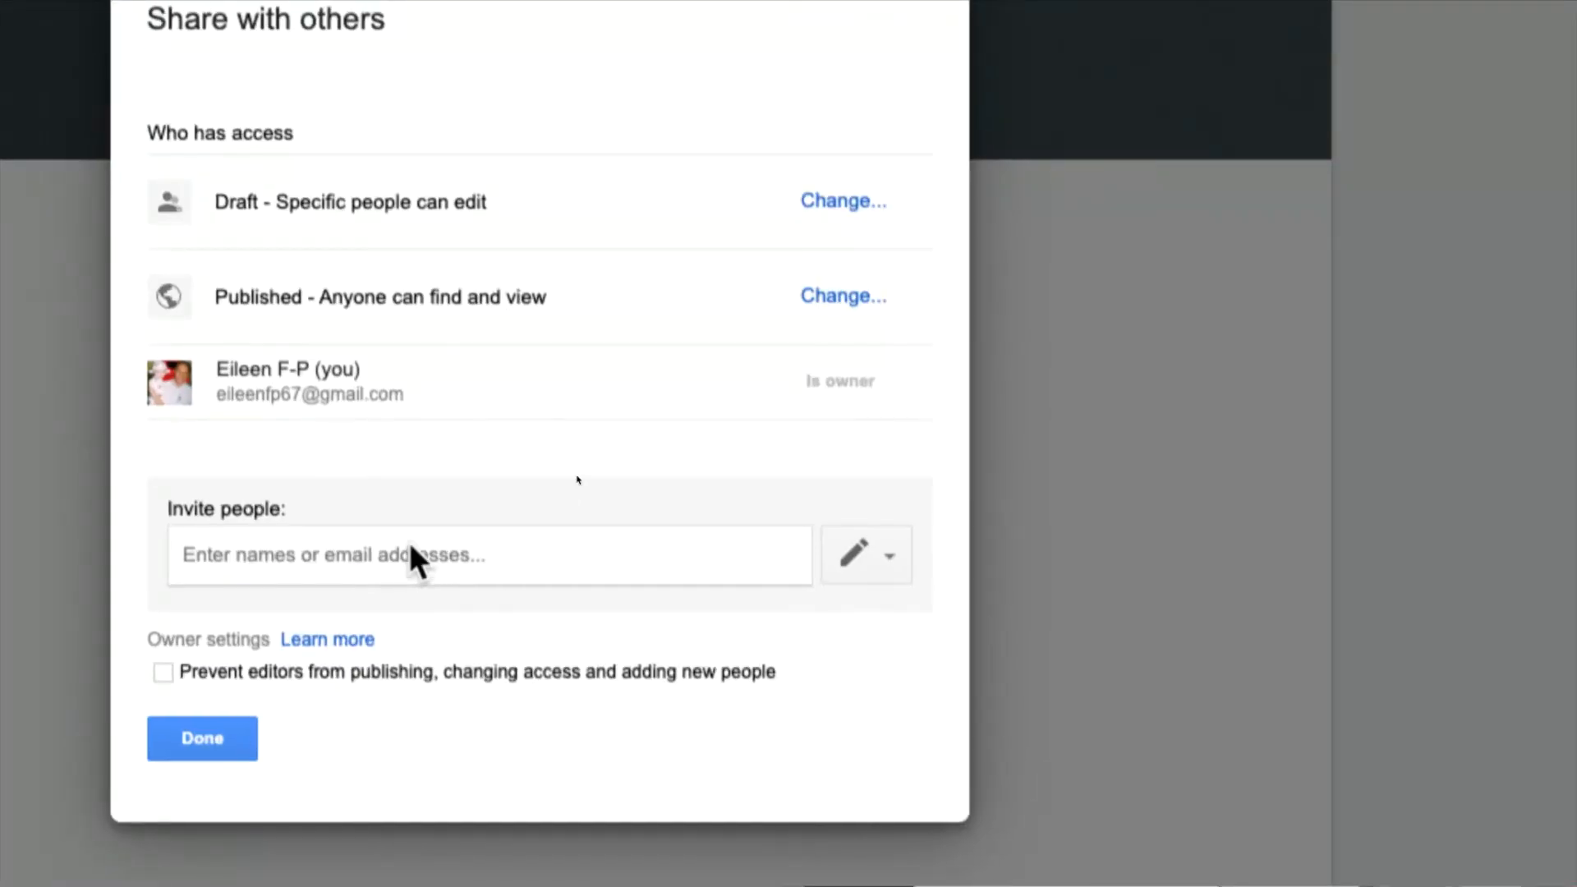
click(880, 557)
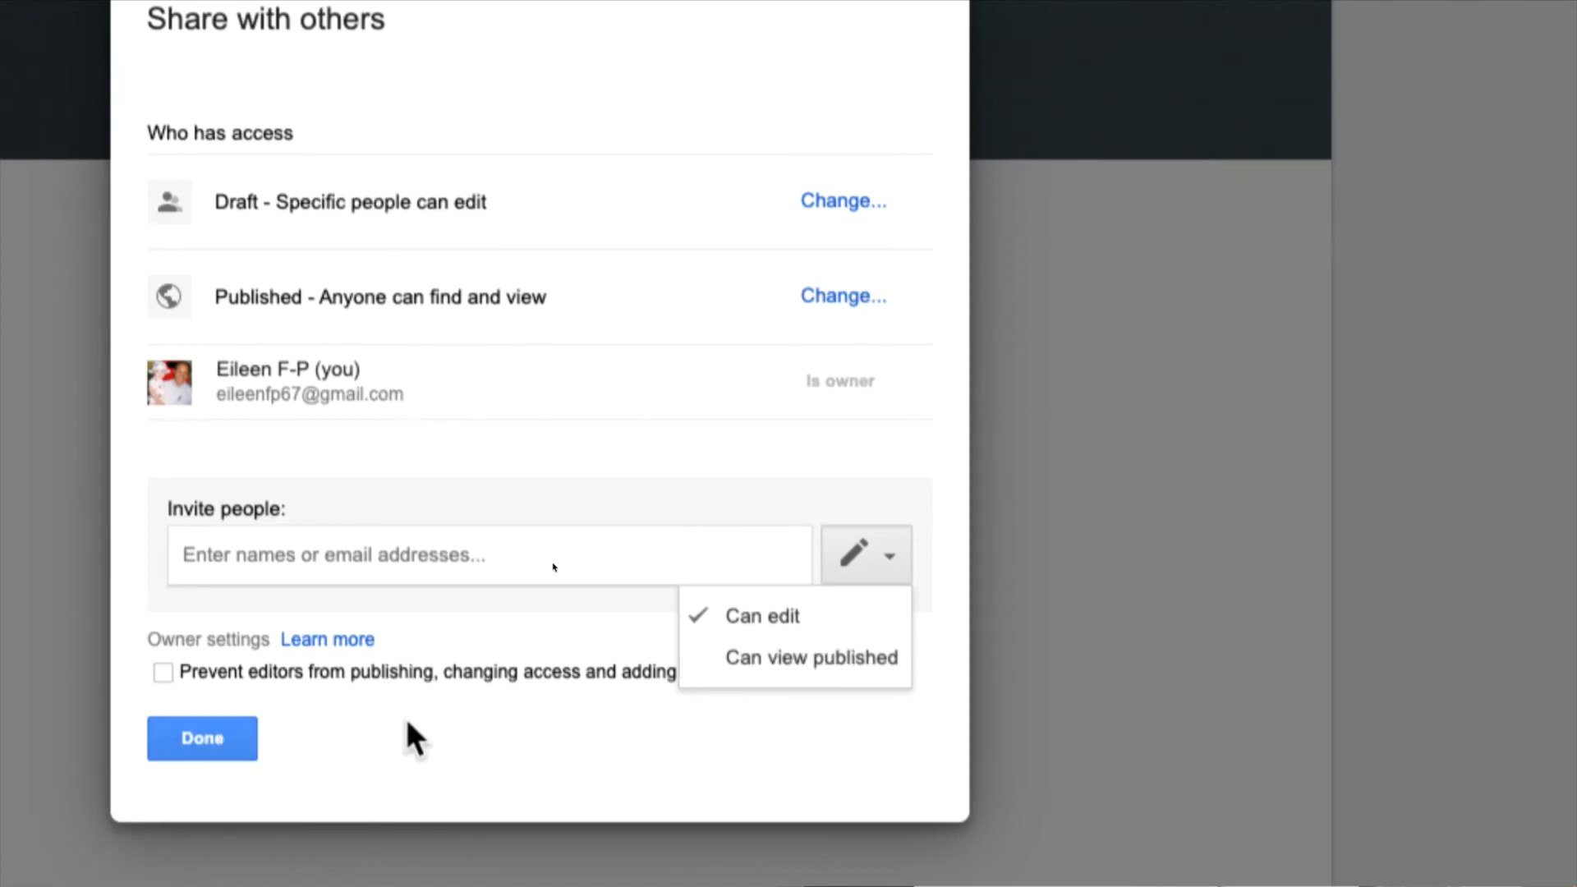
click(233, 744)
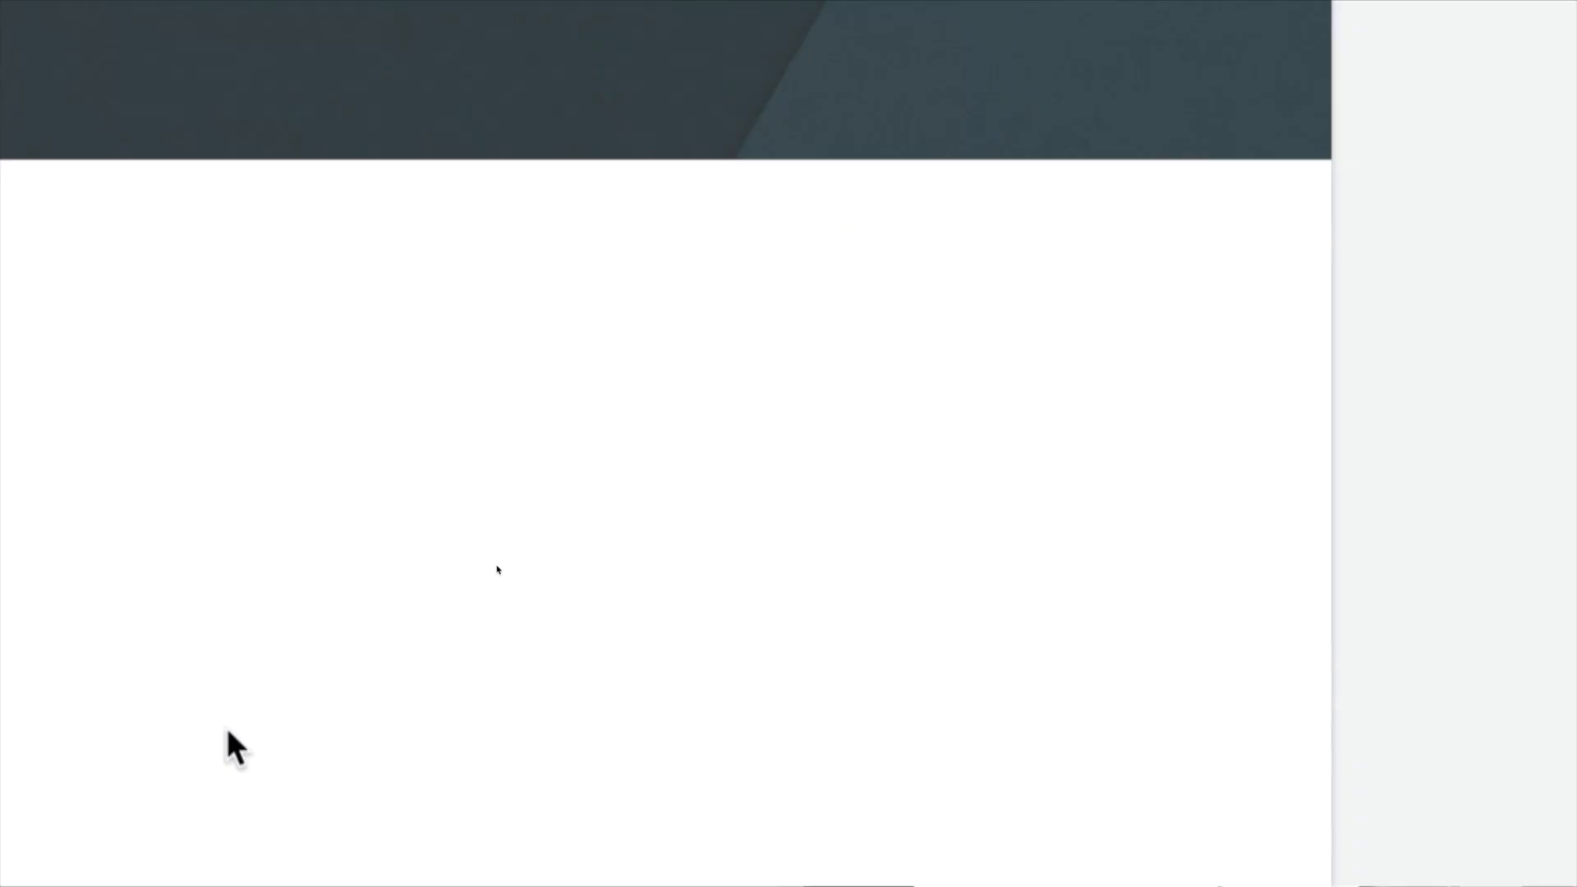